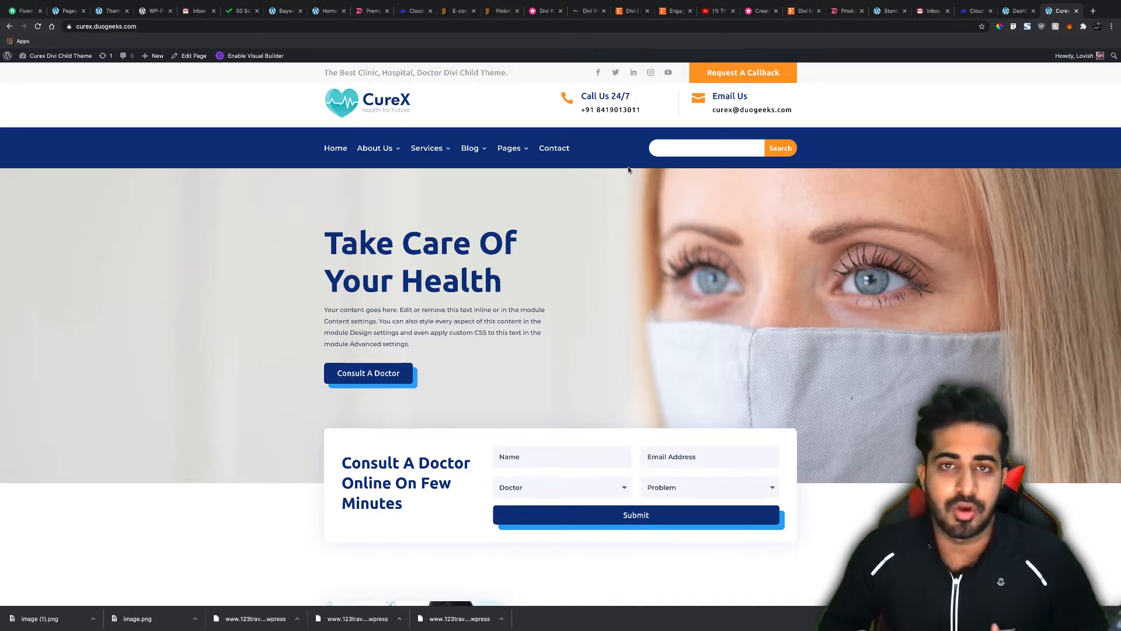
Review the CureX demo home page from the hero banner through the services and testimonials sections.
scroll(629, 175, "down", 8)
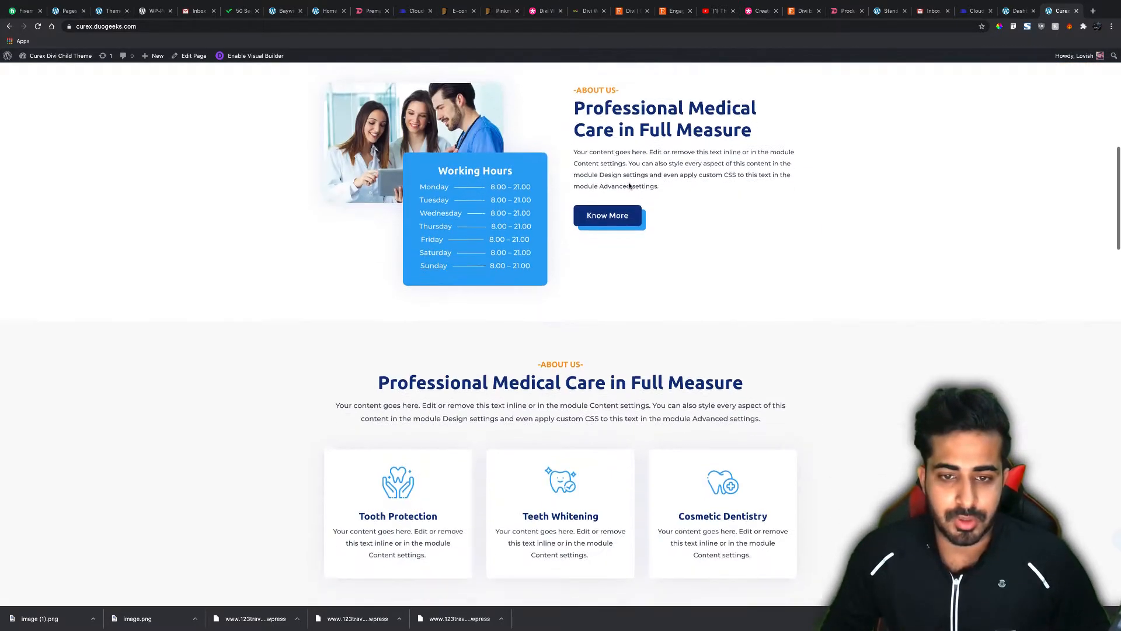
scroll(629, 186, "down", 10)
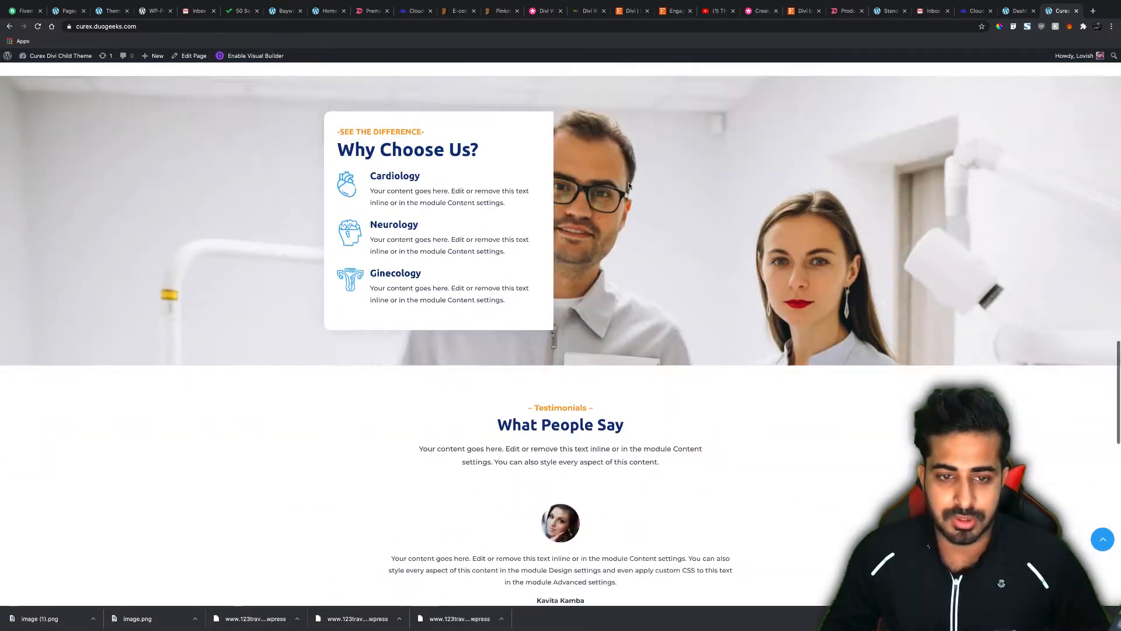
scroll(629, 185, "down", 10)
scroll(629, 186, "up", 11)
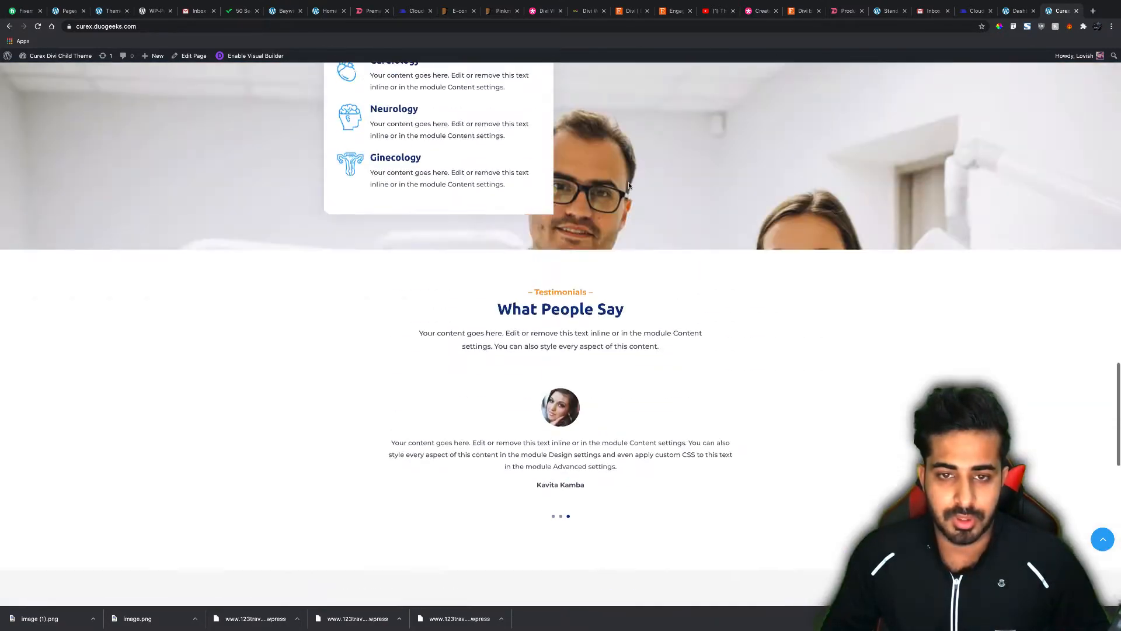
scroll(629, 186, "up", 20)
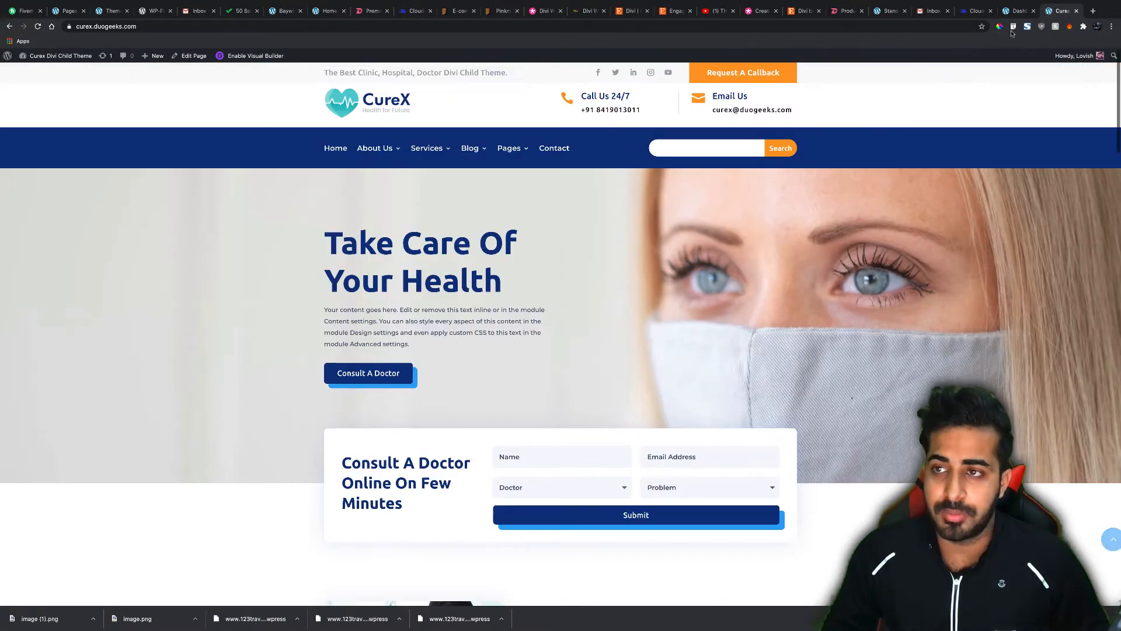
Switch to the new WordPress site's dashboard and open the form for uploading a zipped theme.
left_click(1016, 10)
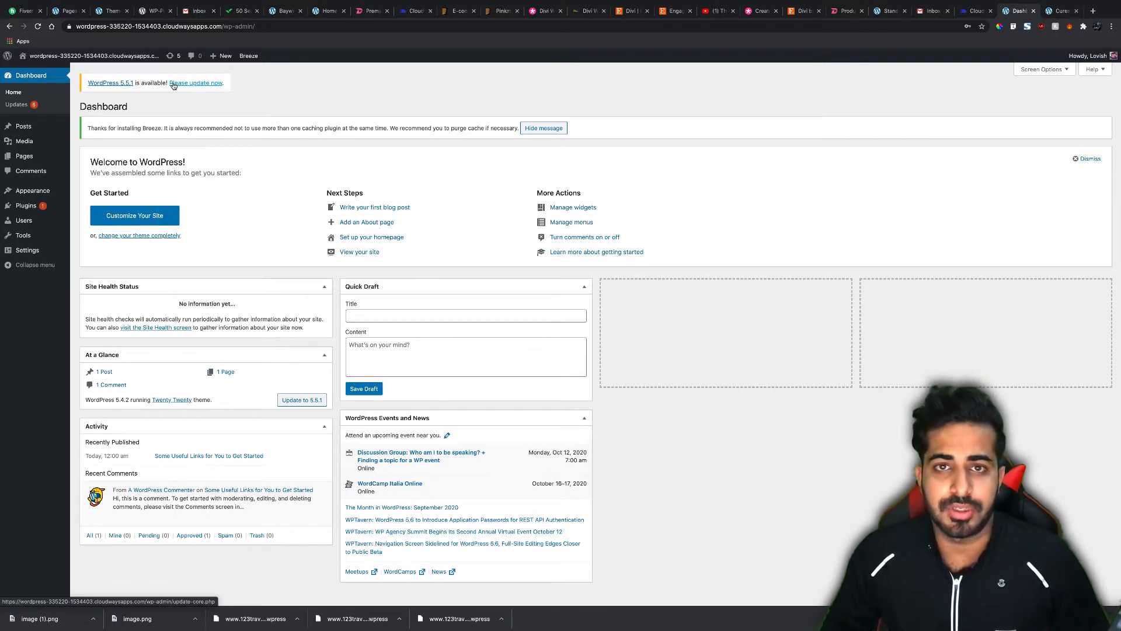
mouse_move(30, 191)
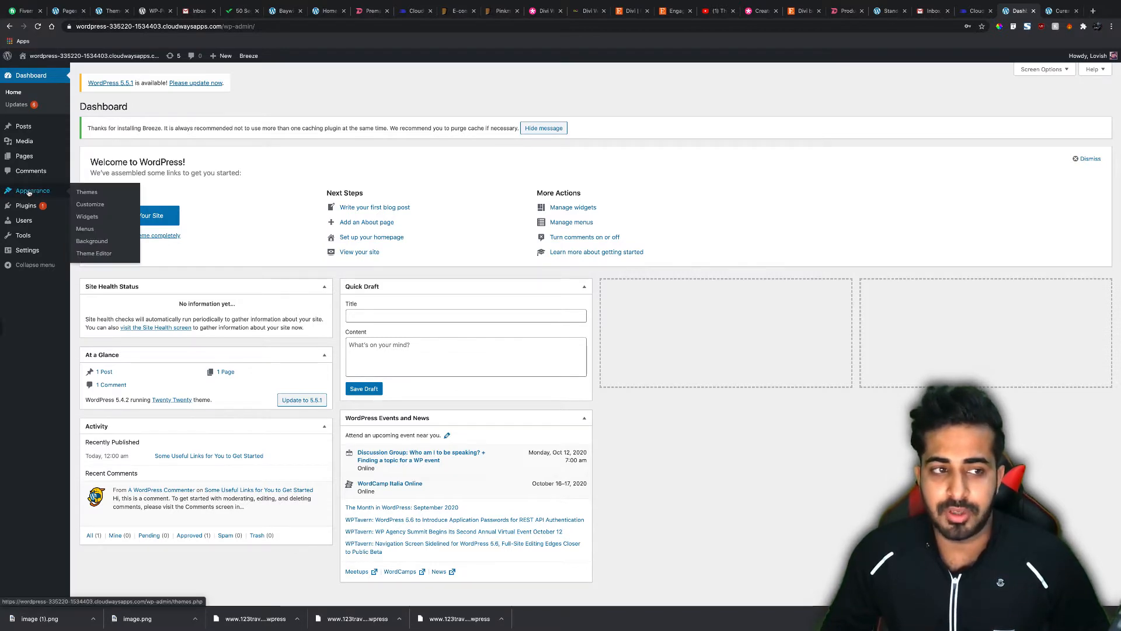
left_click(89, 193)
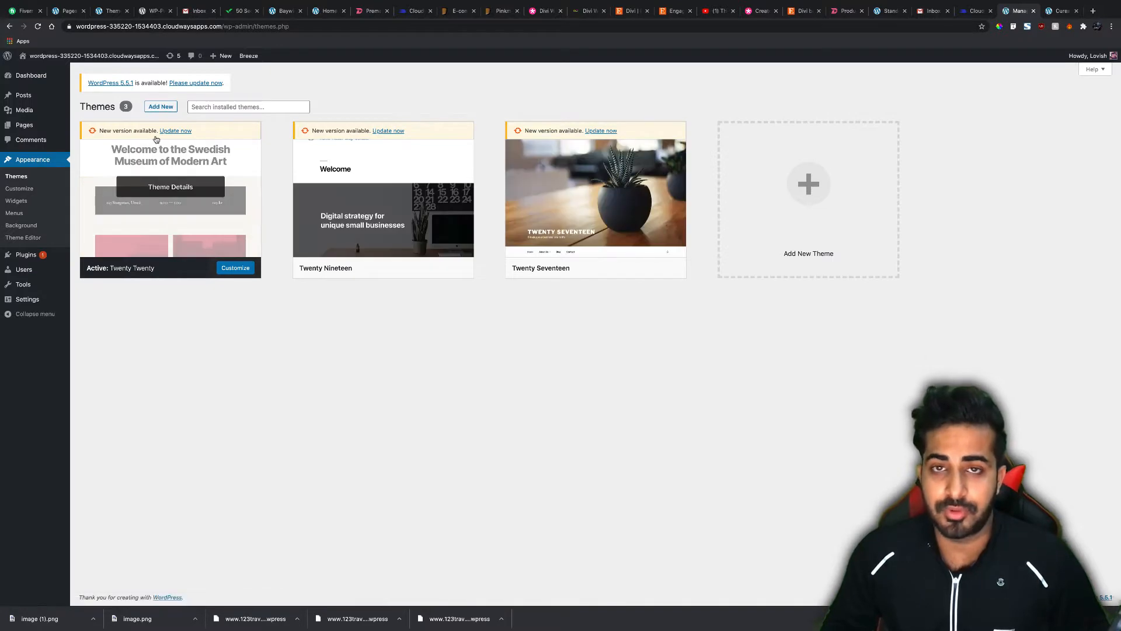
left_click(161, 107)
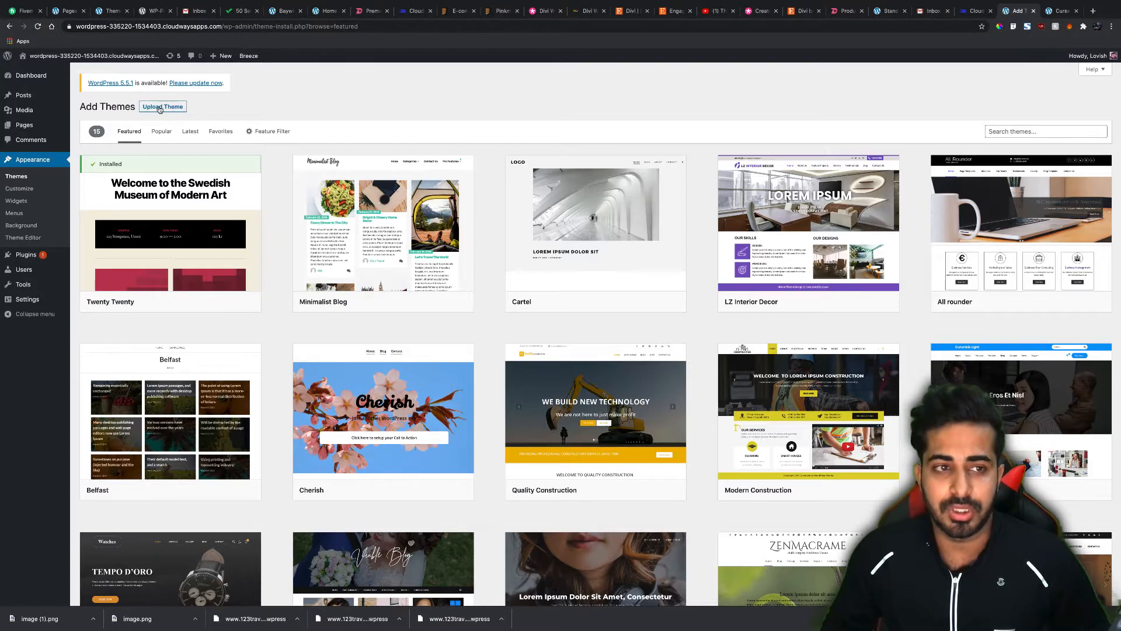
left_click(160, 109)
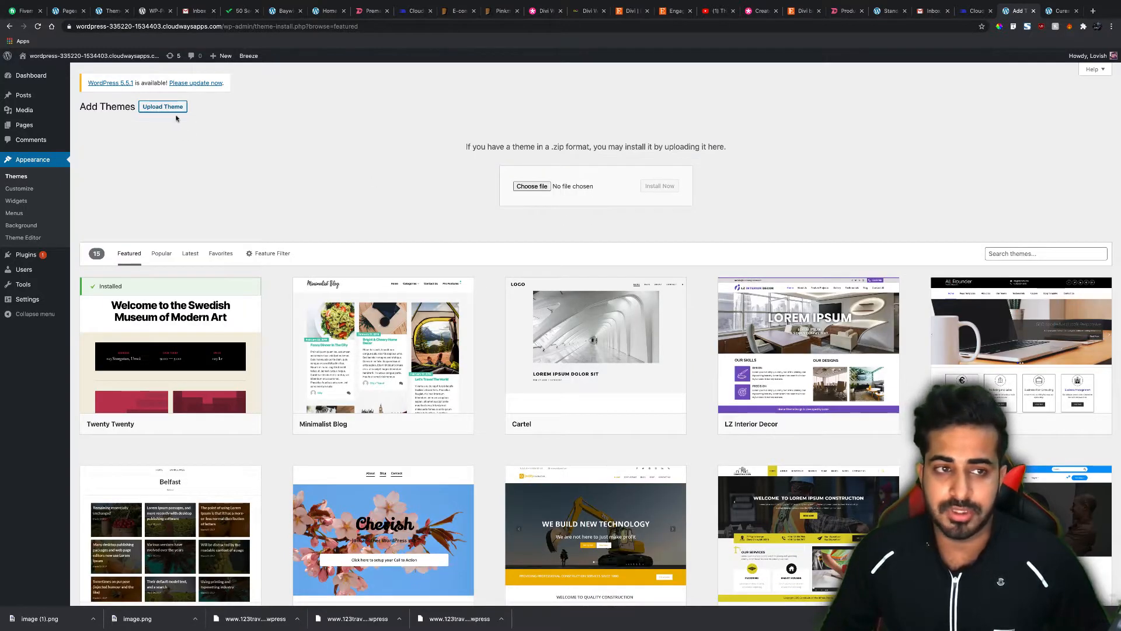
Install and activate the Divi parent theme from Divi.zip in Downloads, Shop Duogeeks, Divi Theme & Plugins.
left_click(521, 187)
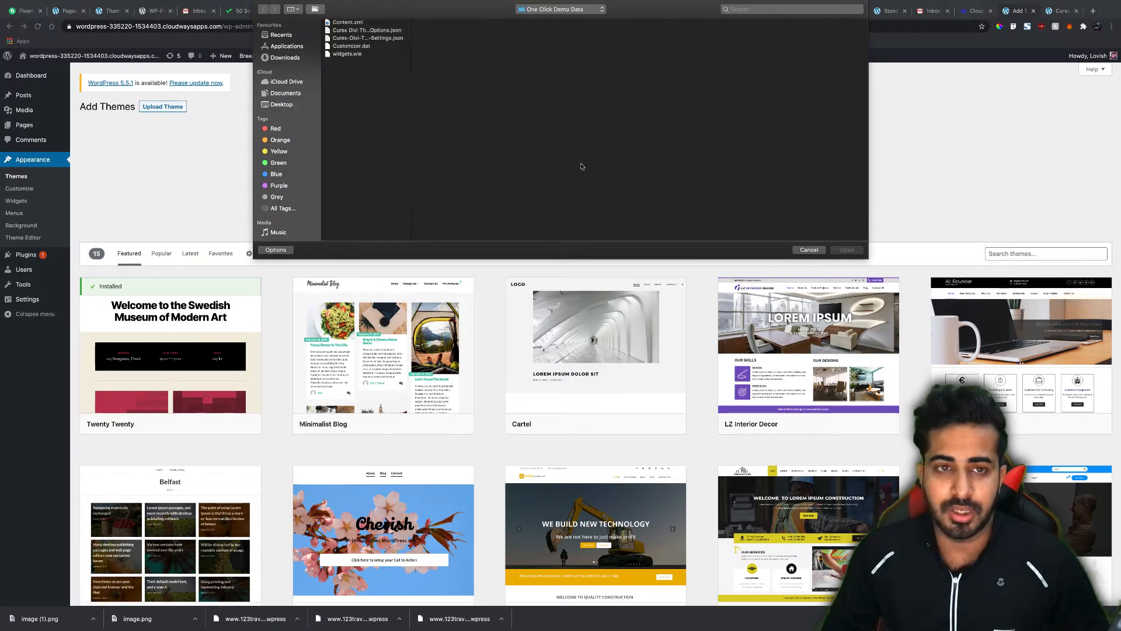
left_click(285, 57)
left_click(359, 45)
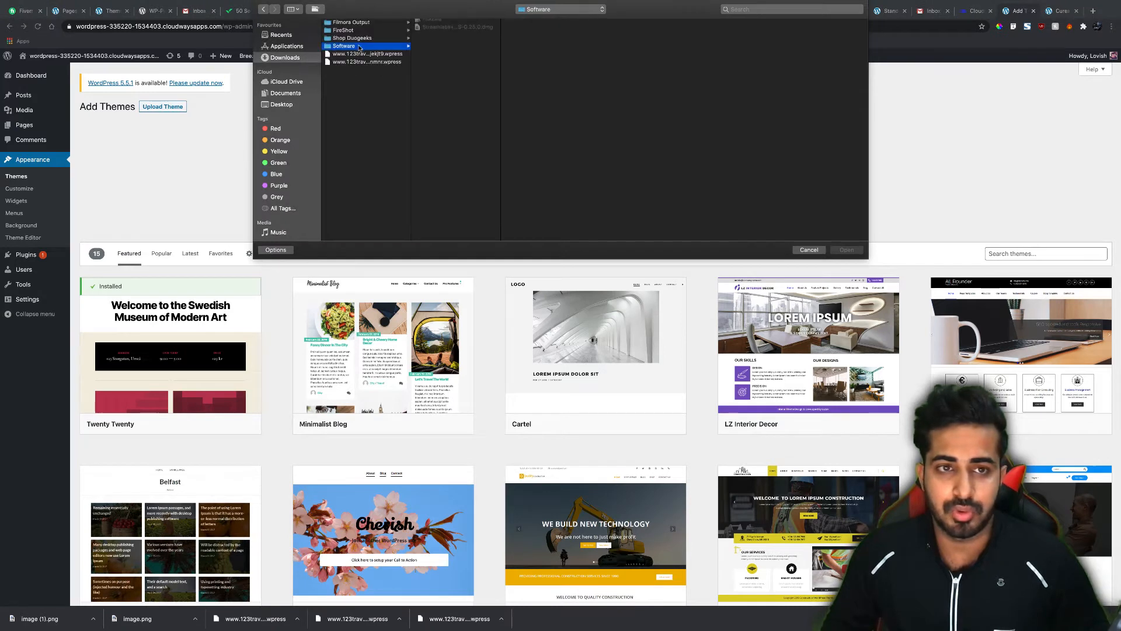
left_click(361, 38)
left_click(463, 46)
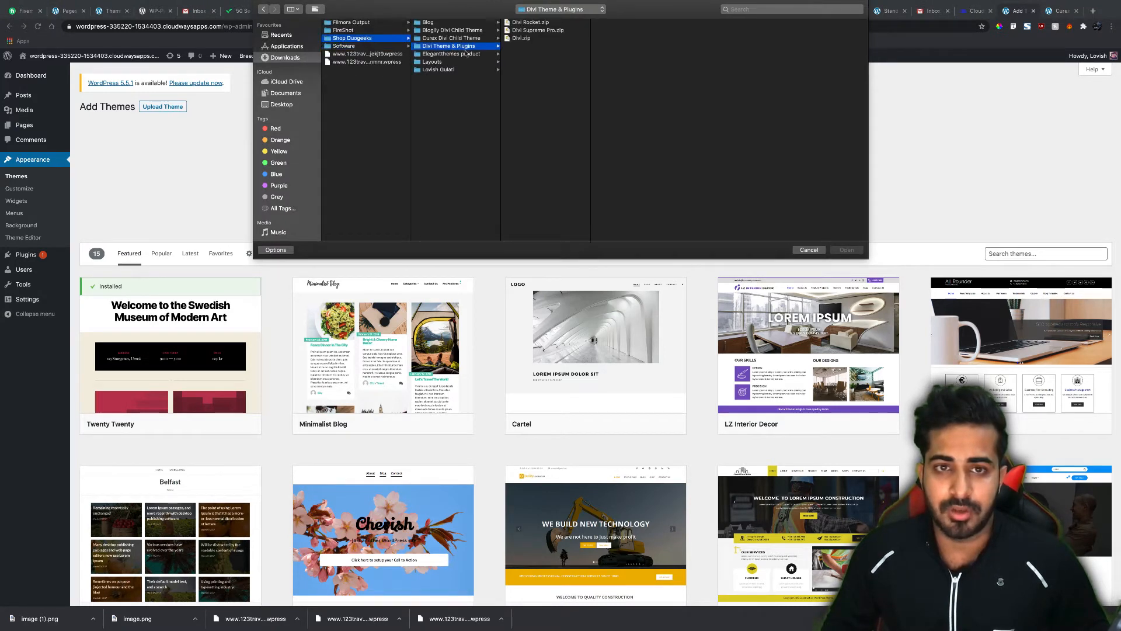
left_click(526, 39)
left_click(848, 251)
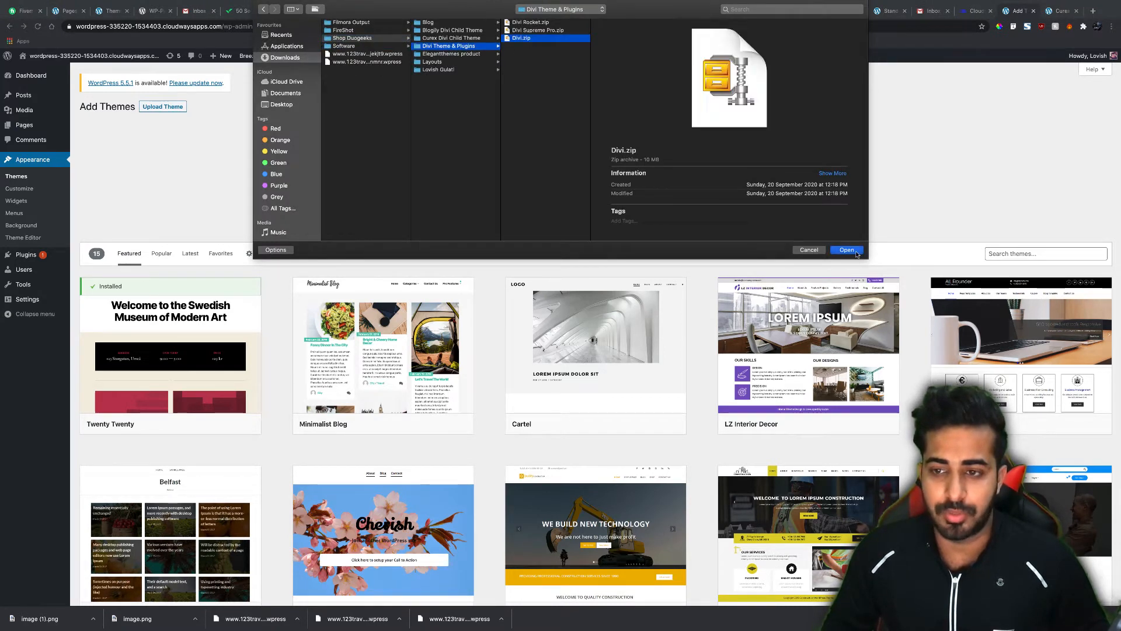
left_click(660, 187)
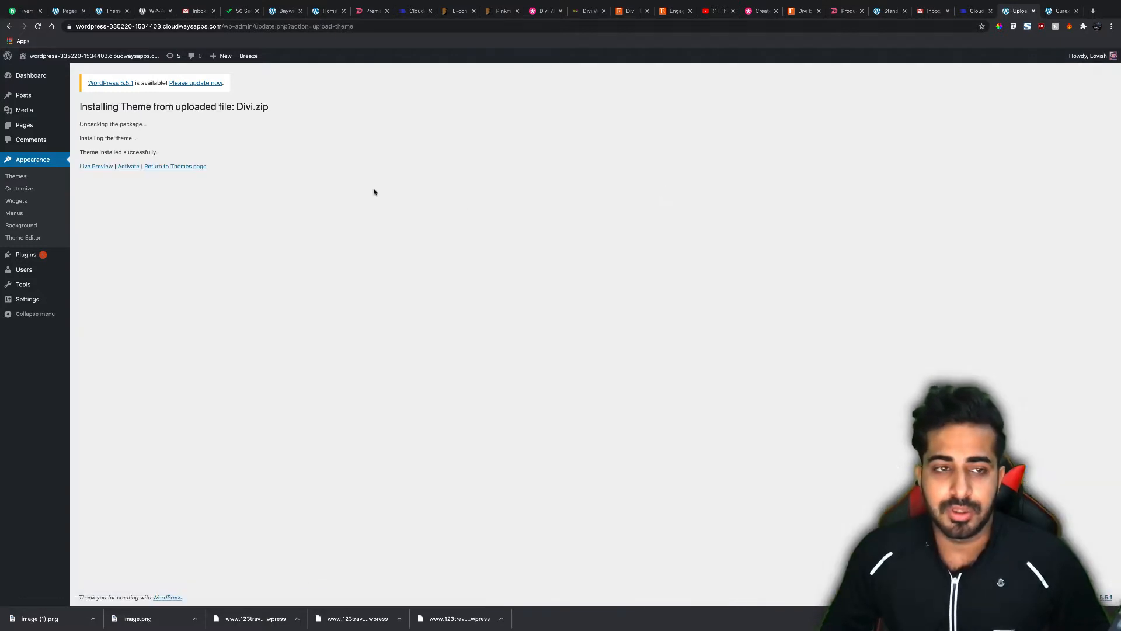
left_click(124, 168)
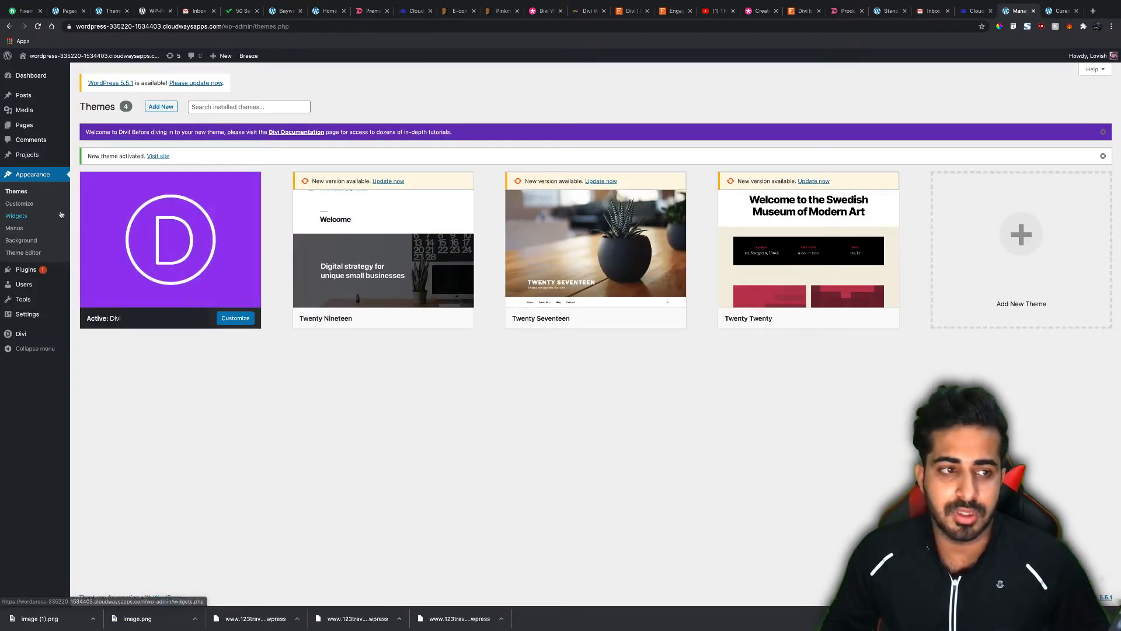
Upload, install and activate the child theme from curex-divi-child-theme.zip, inside the unzipped curex-divi-child-theme folder under Curex Divi Child Theme.
left_click(159, 108)
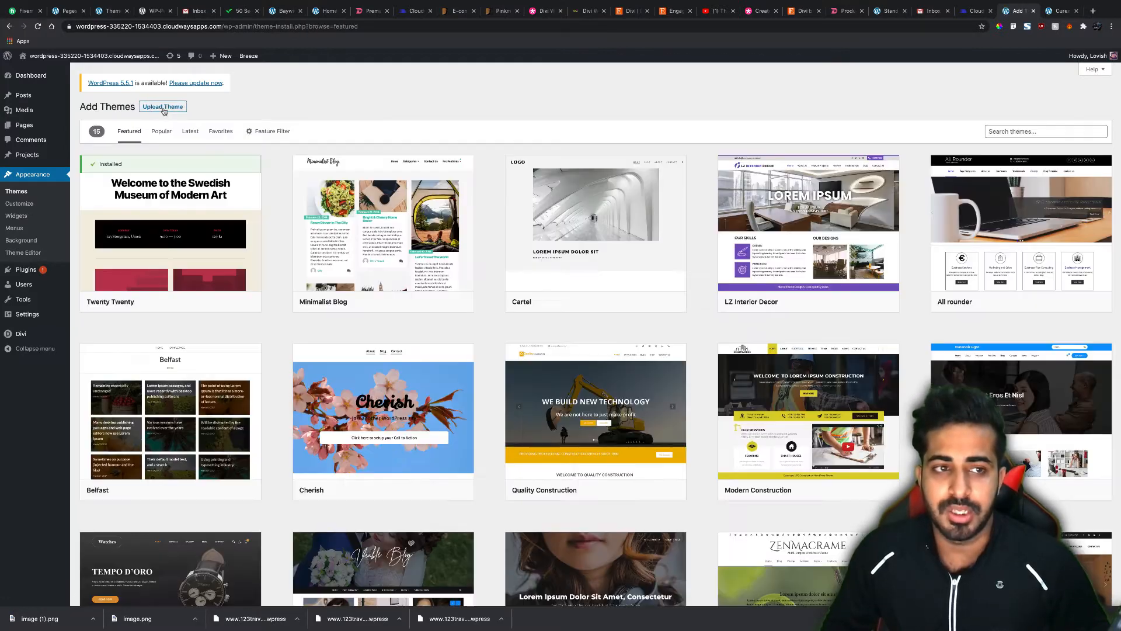
left_click(164, 109)
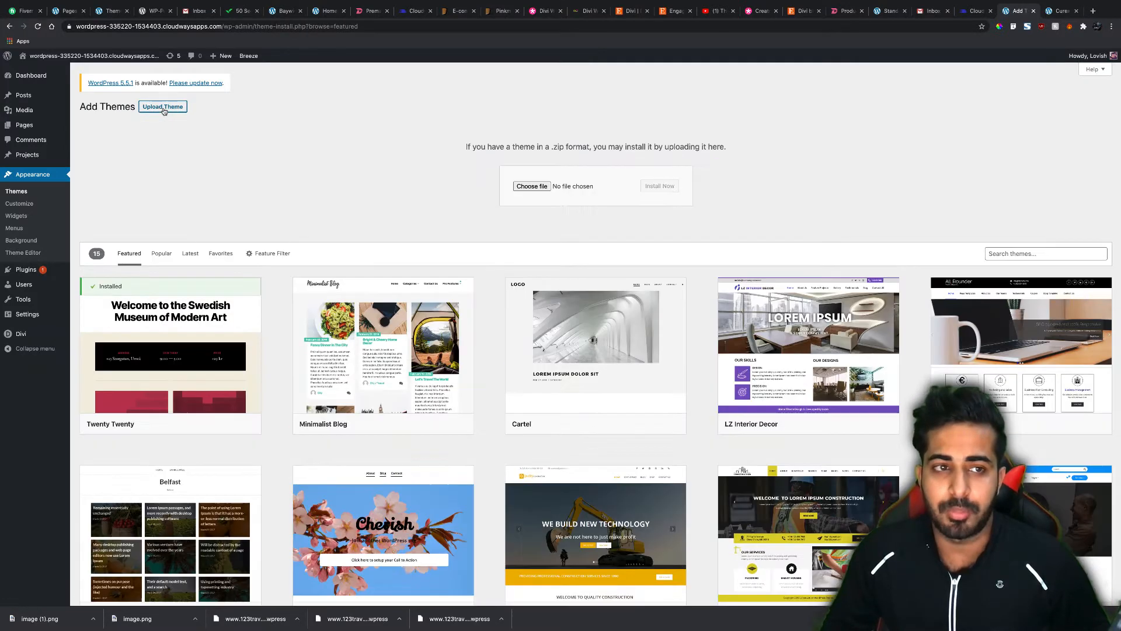
left_click(529, 187)
left_click(272, 57)
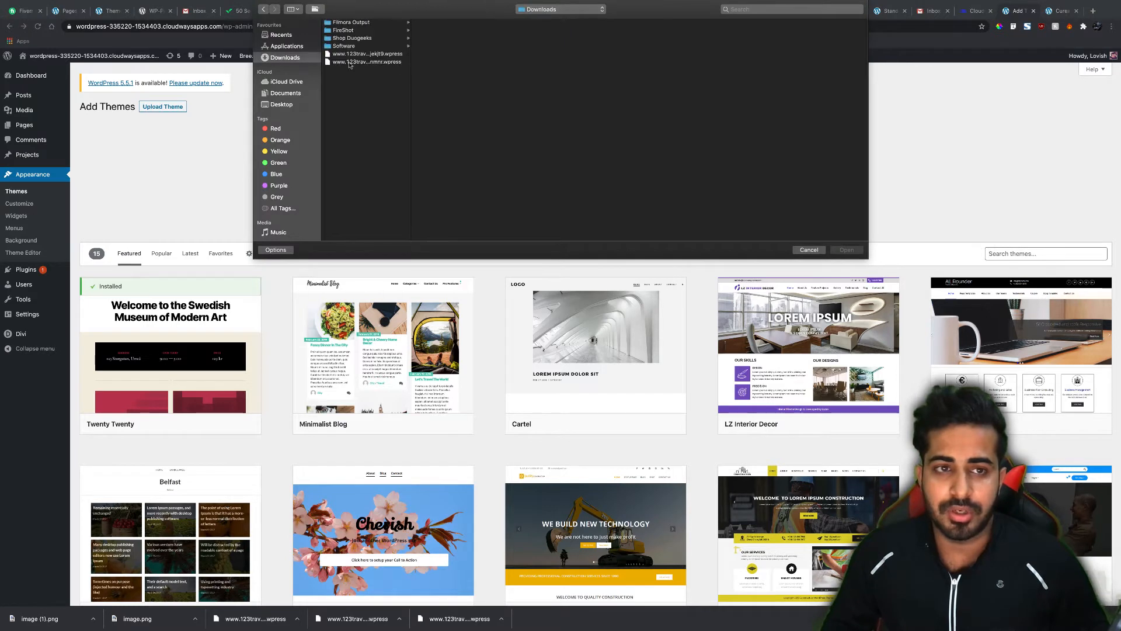
left_click(368, 39)
left_click(443, 38)
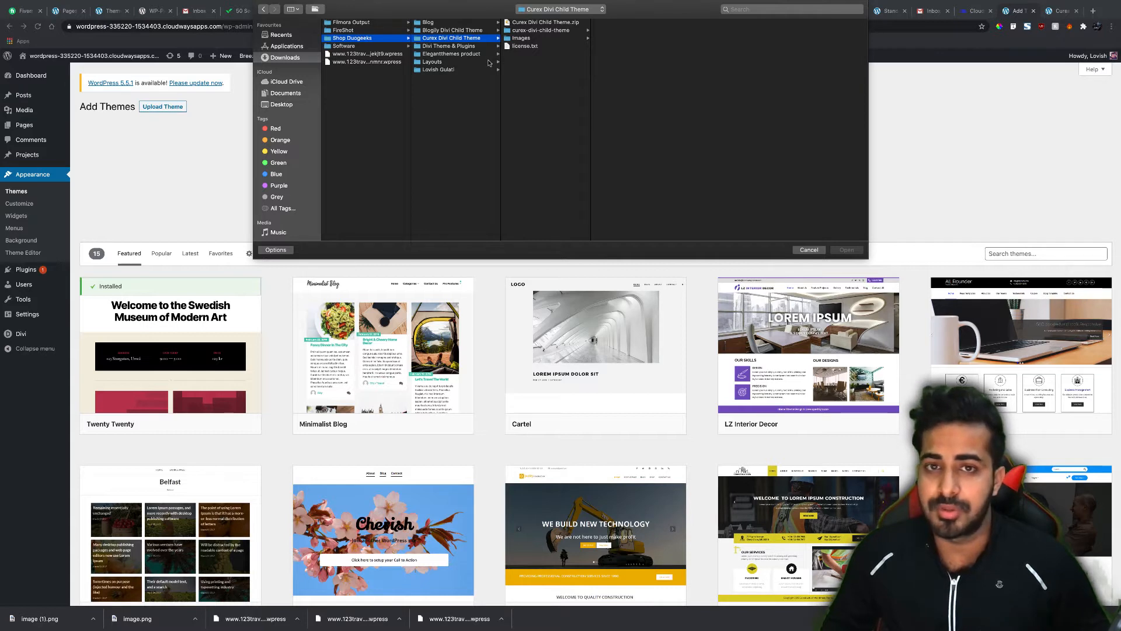
left_click(549, 23)
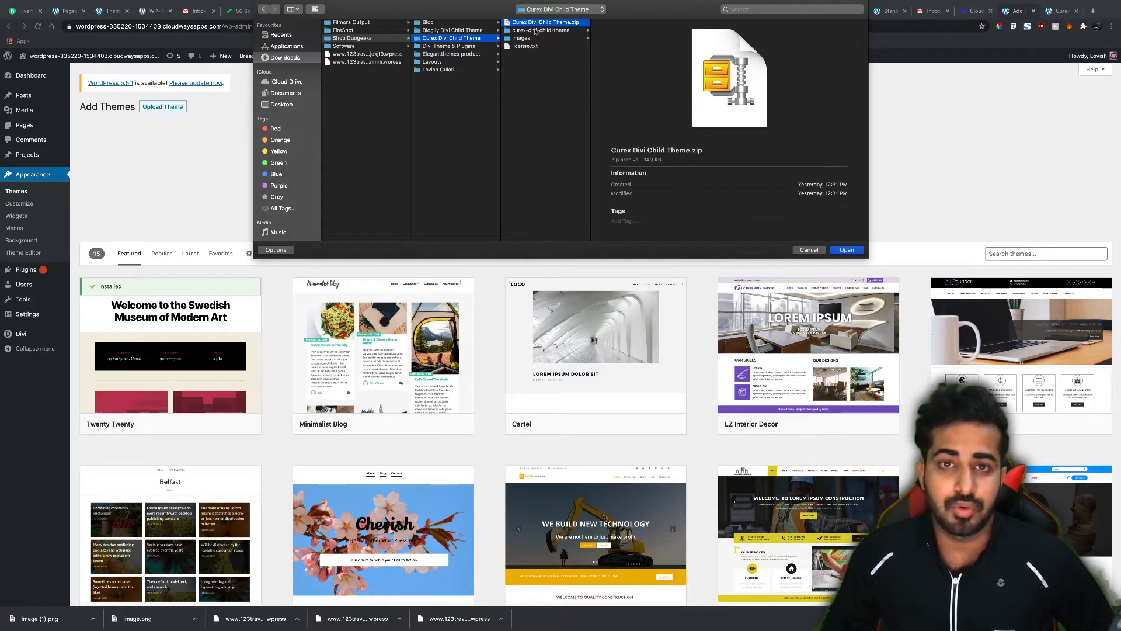
left_click(535, 30)
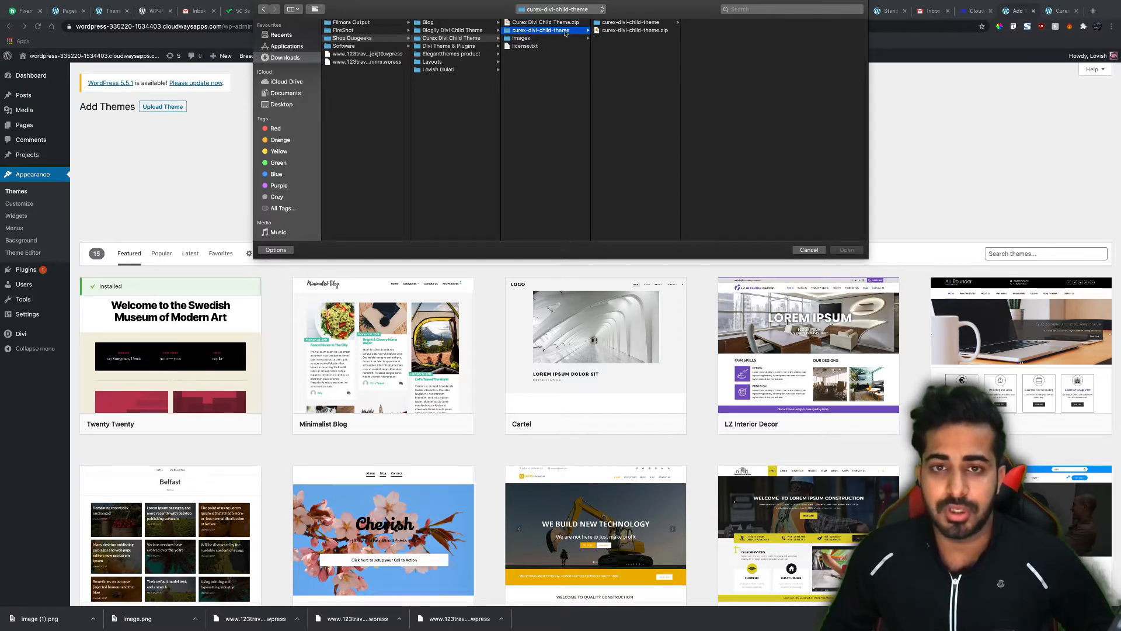
left_click(624, 32)
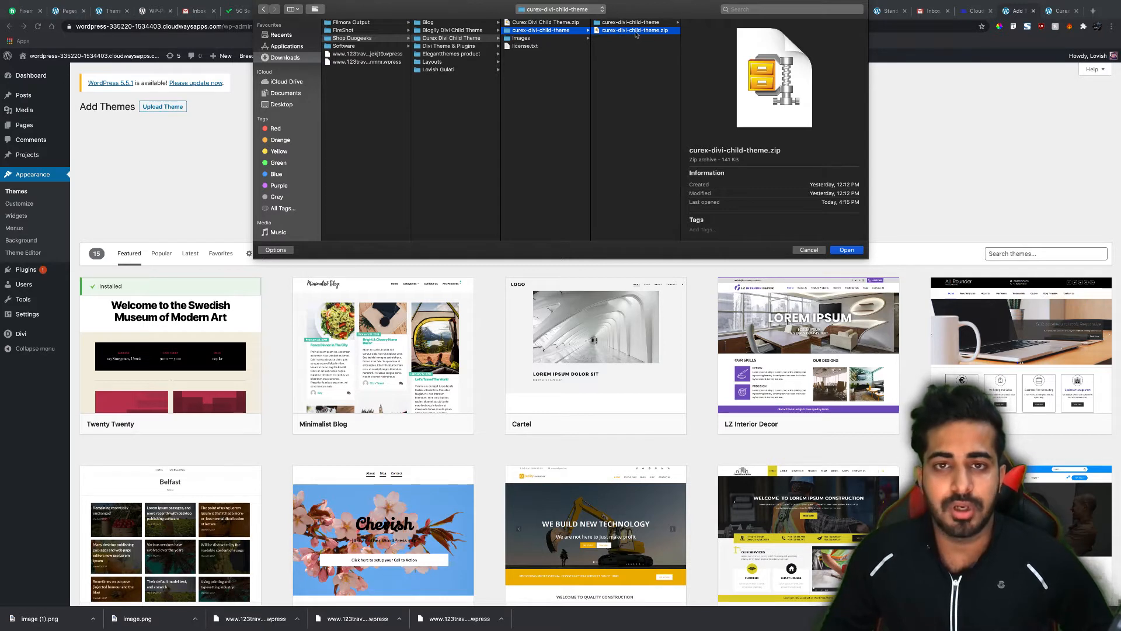
left_click(846, 250)
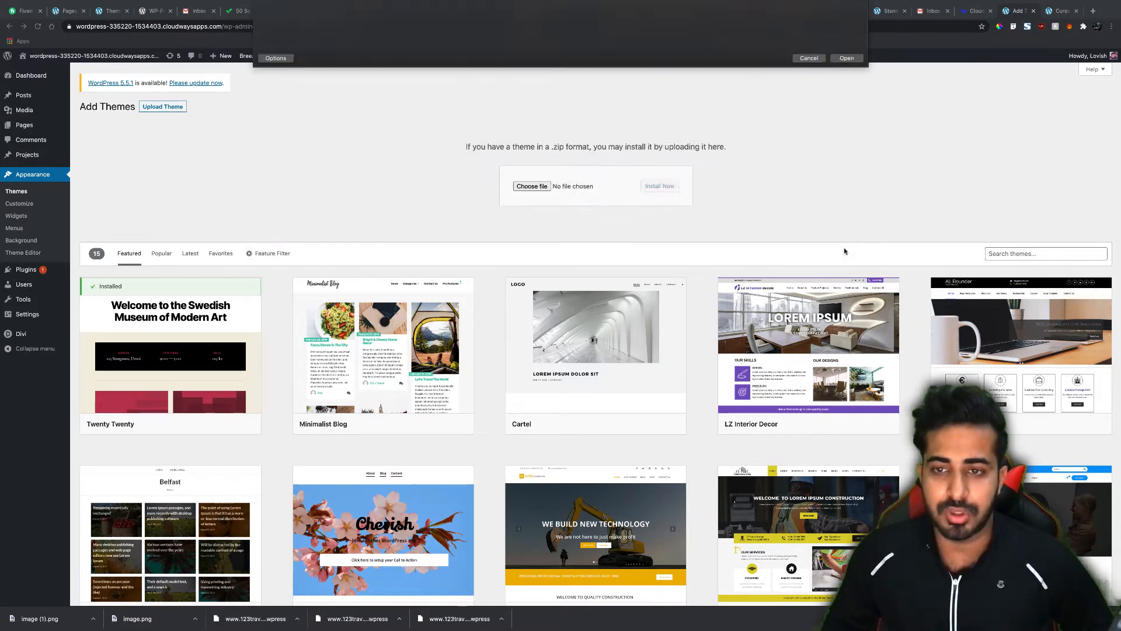
left_click(657, 187)
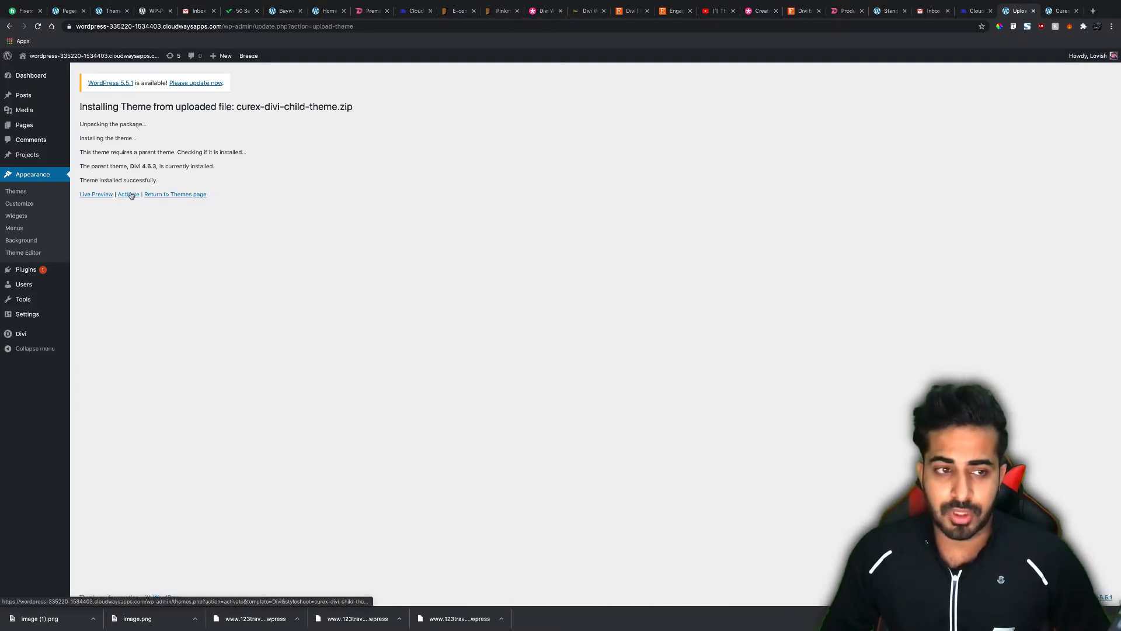
left_click(129, 195)
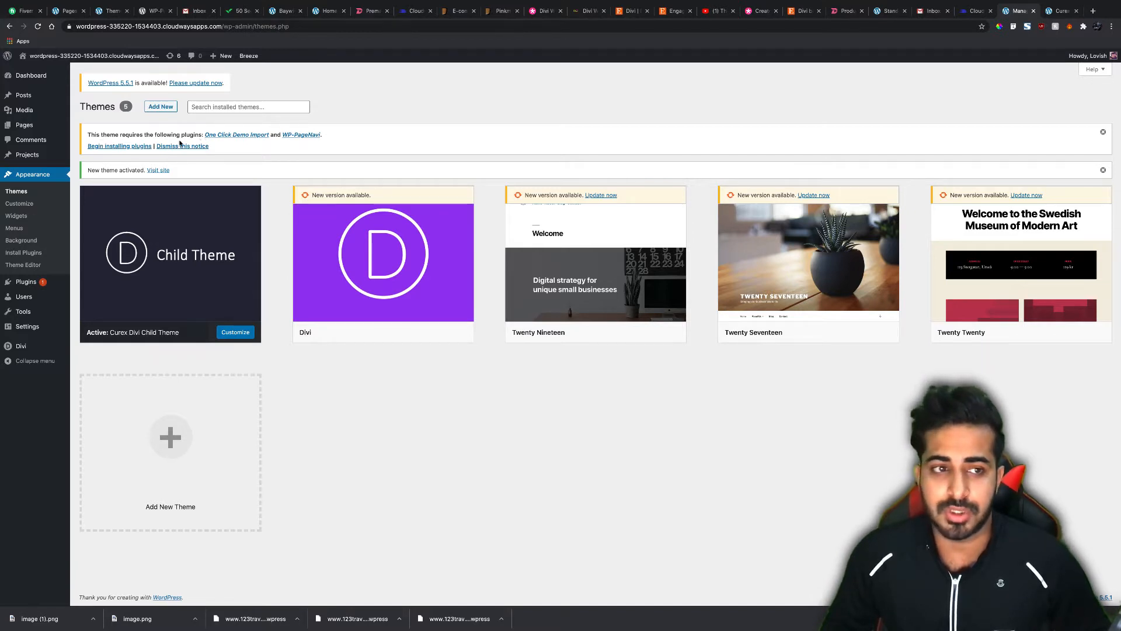
Bulk install the two plugins the child theme requires, One Click Demo Import and WP-PageNavi.
left_click(113, 147)
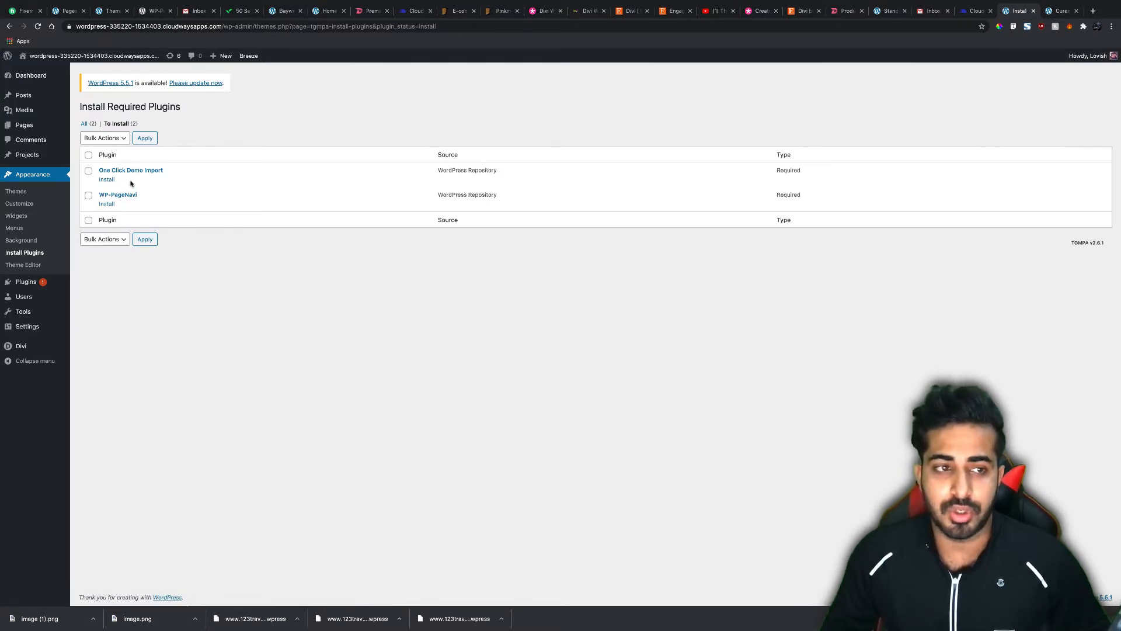
left_click(89, 220)
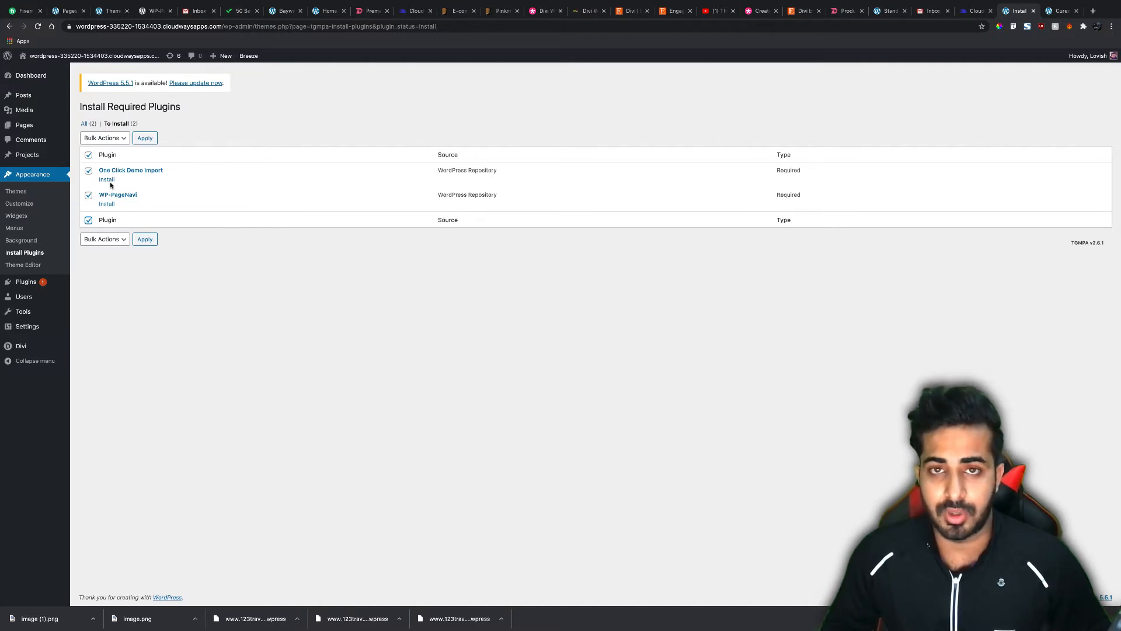
left_click(107, 239)
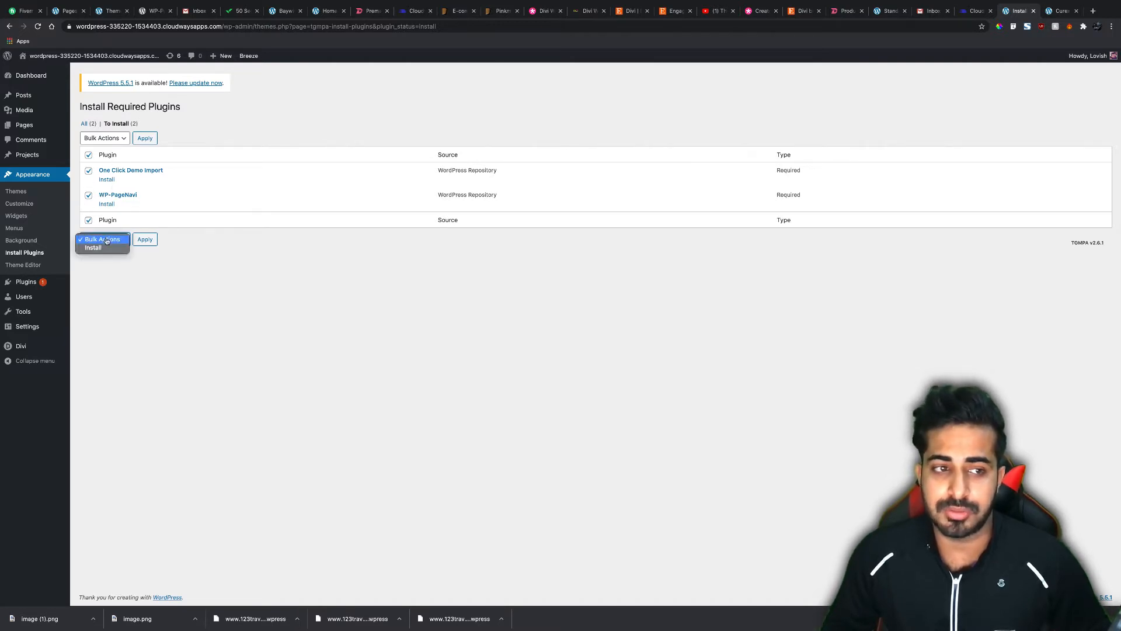
left_click(92, 248)
left_click(144, 240)
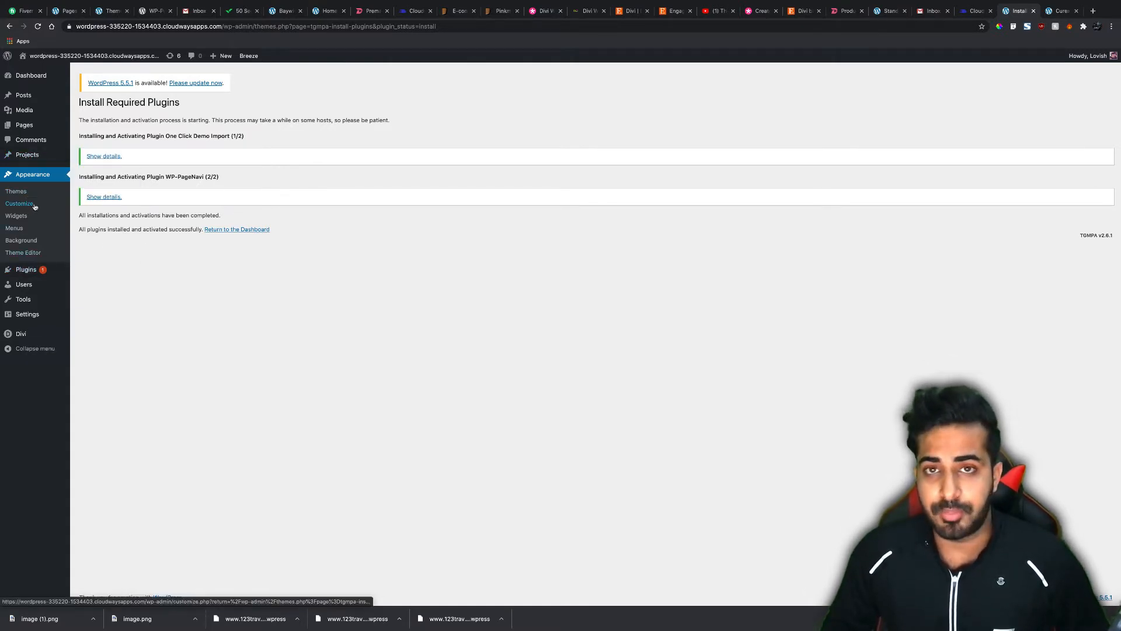
Import the child theme's demo data with One Click Demo Import.
left_click(49, 84)
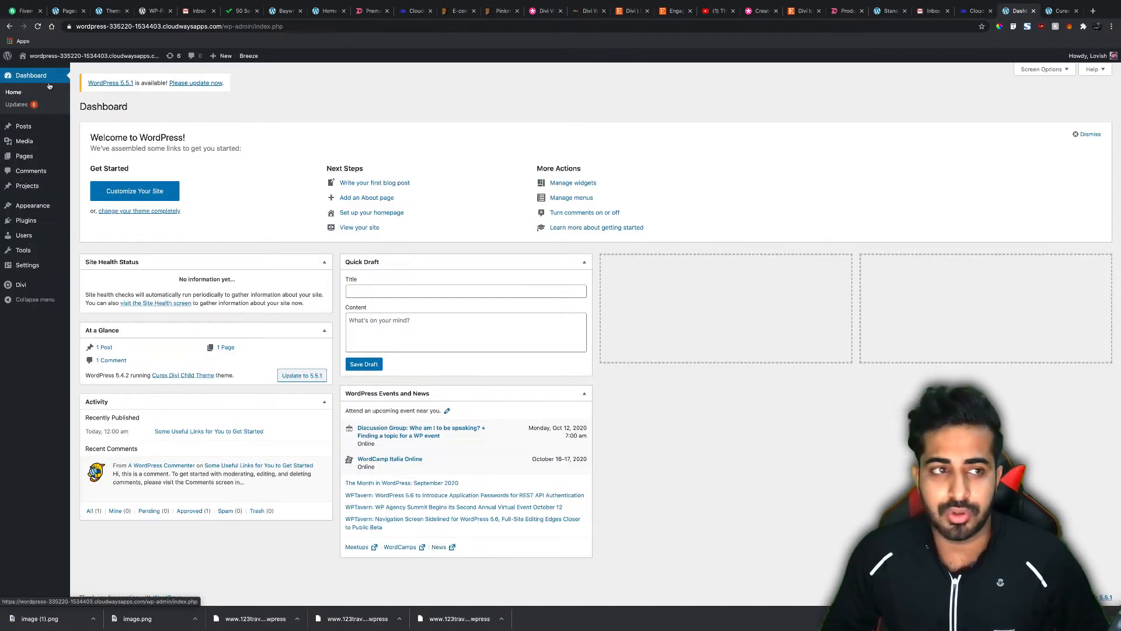
mouse_move(42, 208)
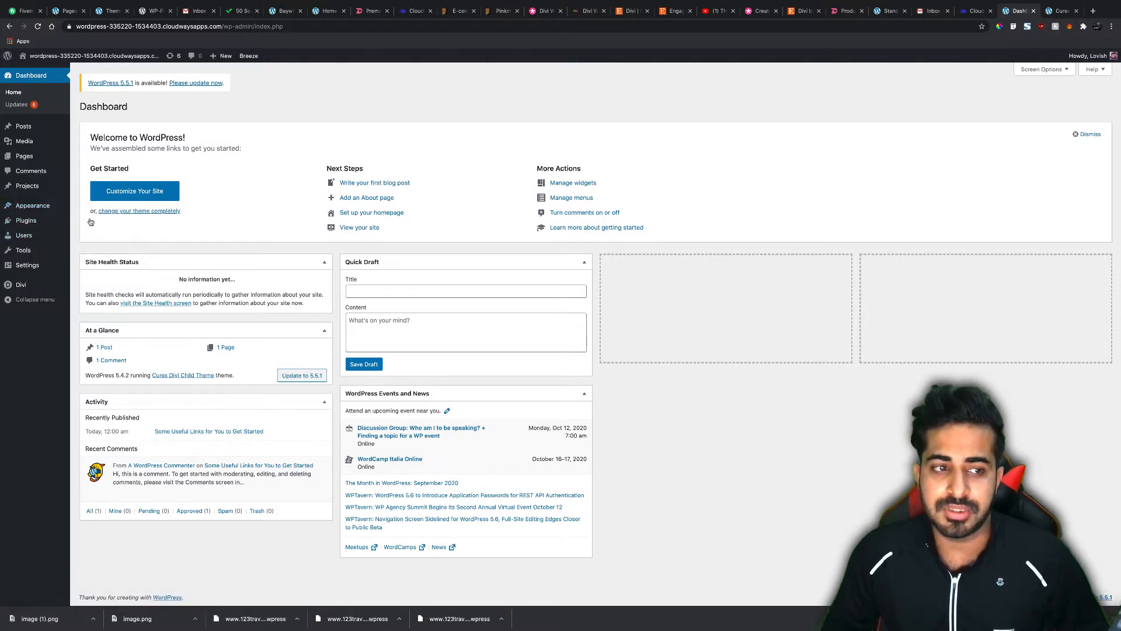
left_click(103, 268)
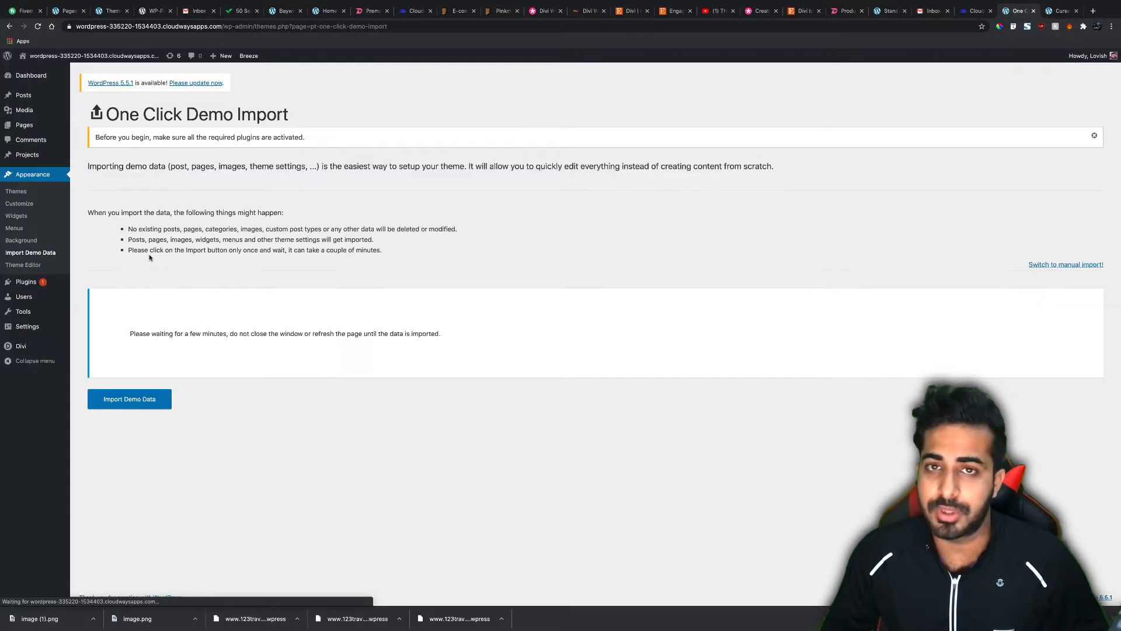
left_click(120, 402)
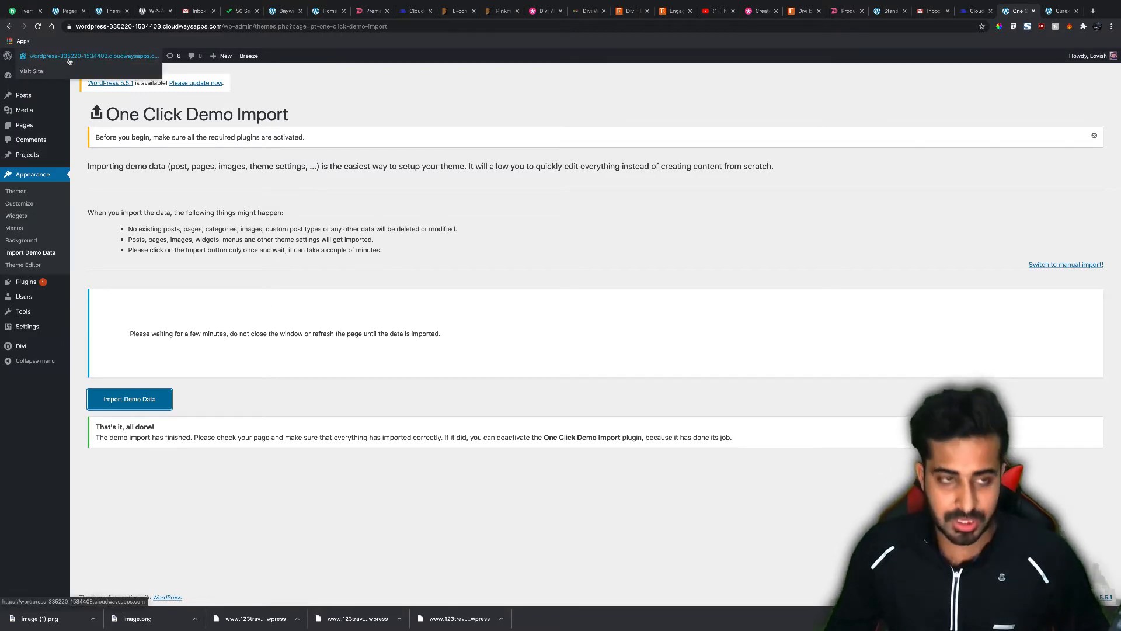
Open the site's front end in a separate browser tab and review the imported home page.
middle_click(64, 71)
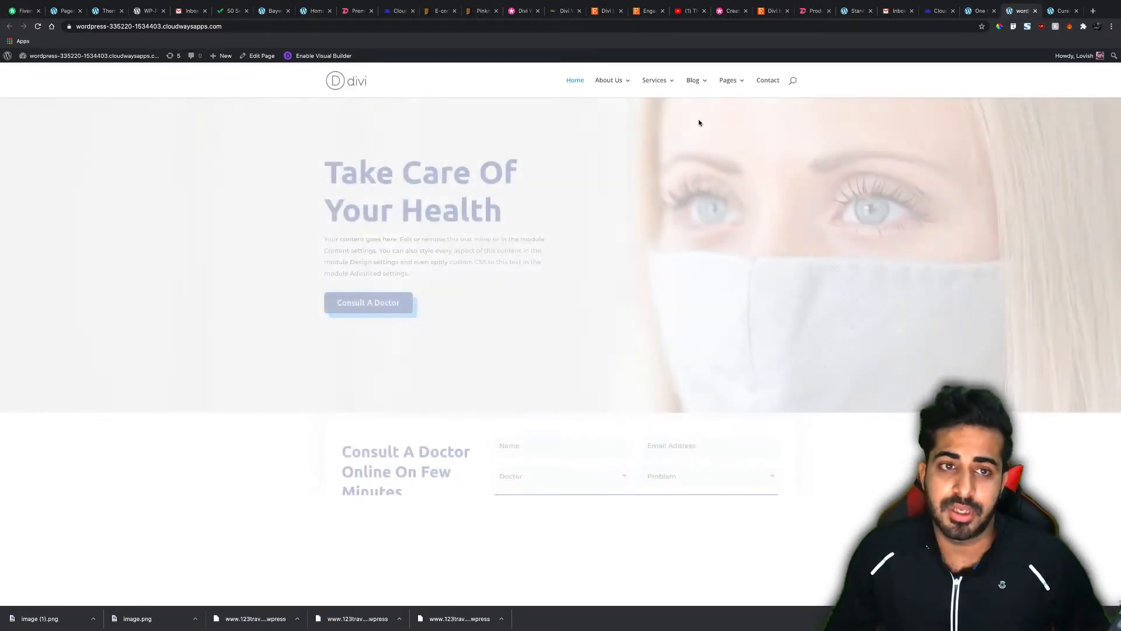
scroll(614, 125, "down", 5)
scroll(614, 126, "down", 15)
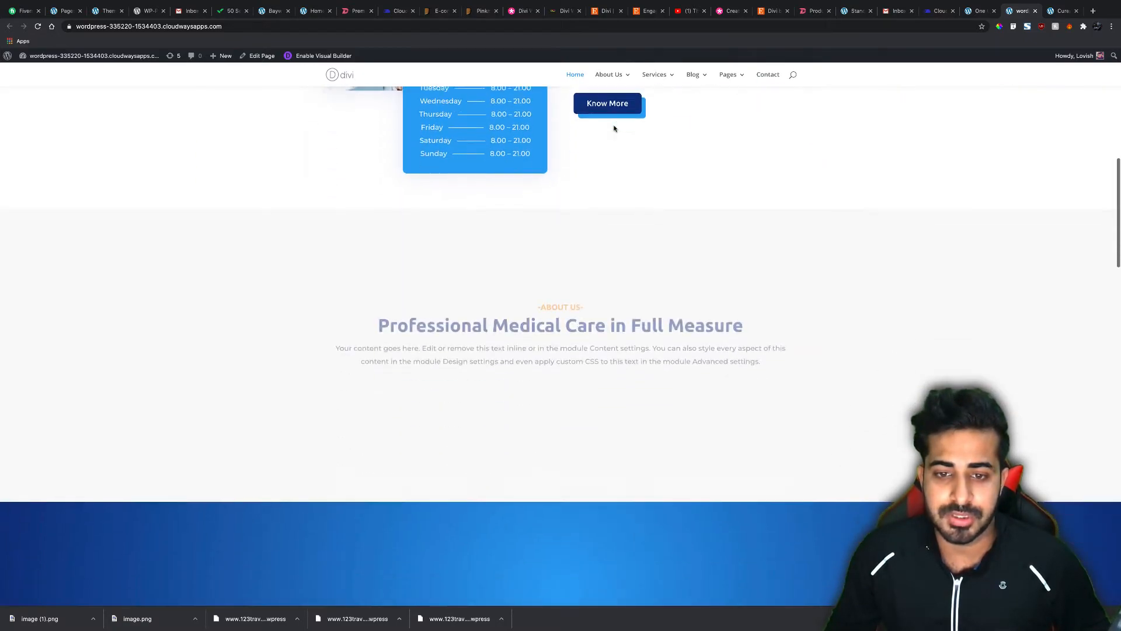
Look through the imported home page's sections, from About Us through the services to Why Choose Us and the testimonials.
scroll(614, 128, "down", 7)
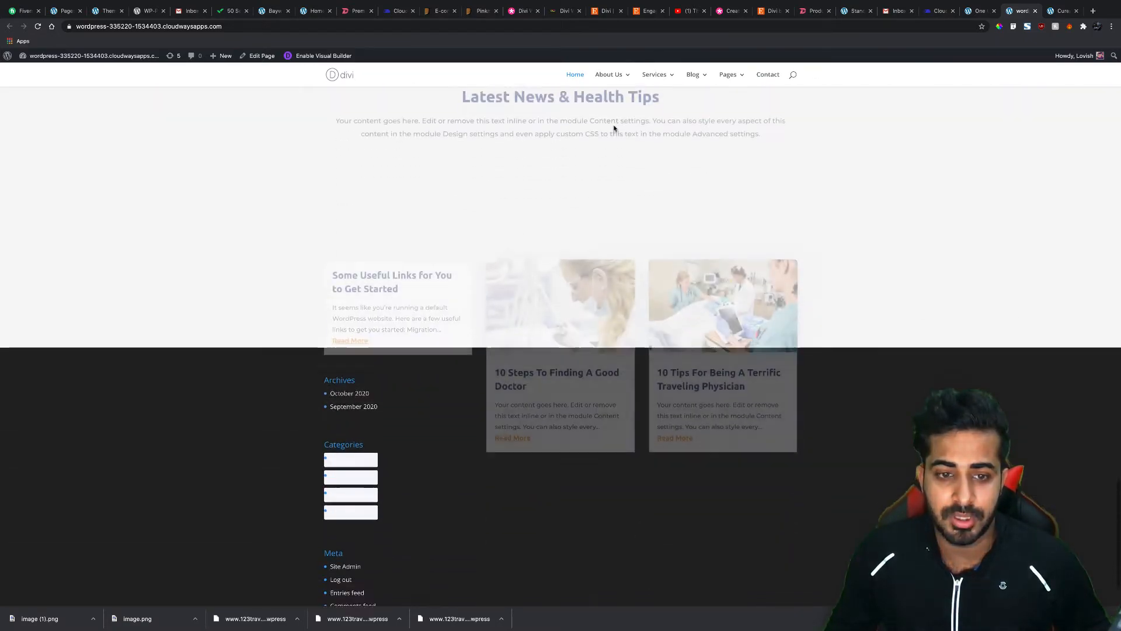
scroll(614, 128, "up", 8)
scroll(614, 128, "up", 12)
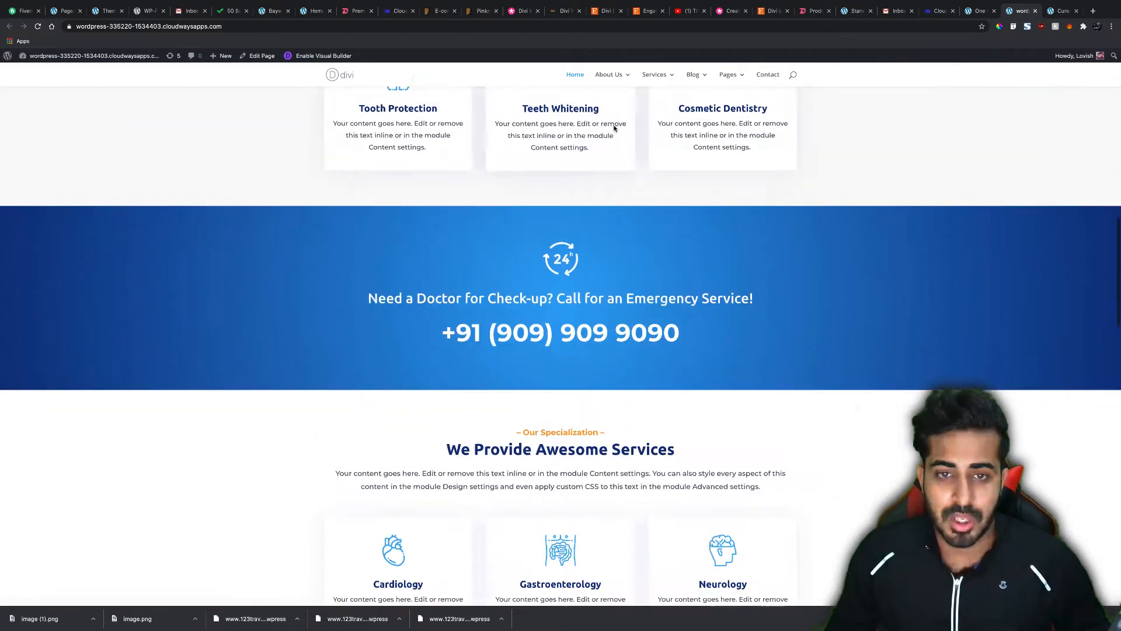
scroll(616, 129, "down", 6)
scroll(615, 129, "down", 8)
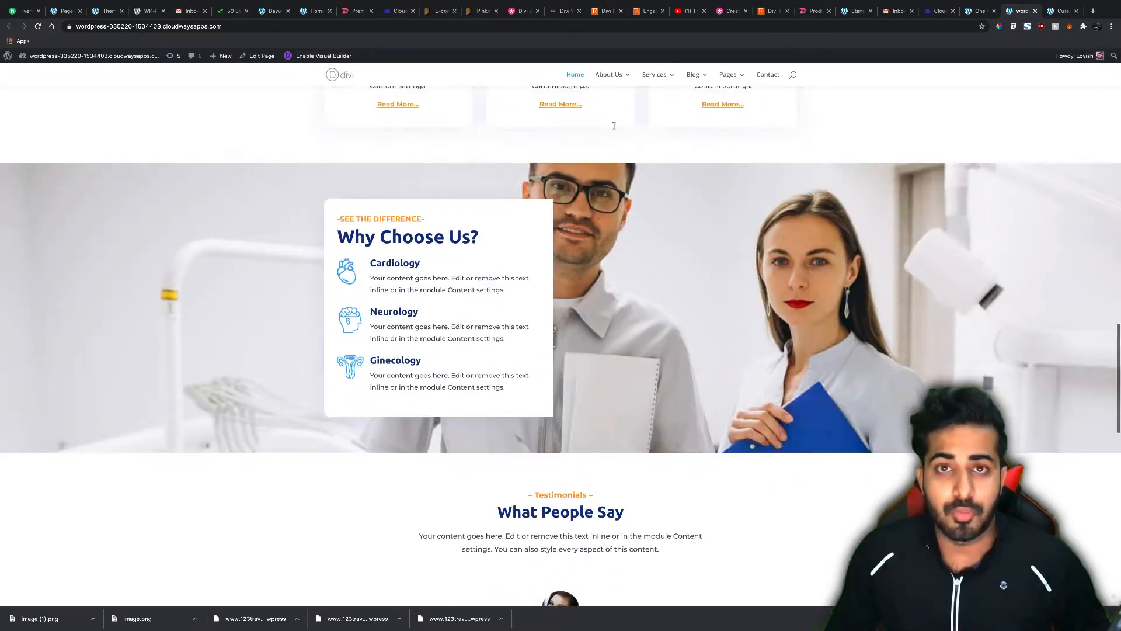
Trash the post "Some Useful Links for You to Get Started" and reload the home page to check its Latest News & Health Tips section.
left_click(972, 12)
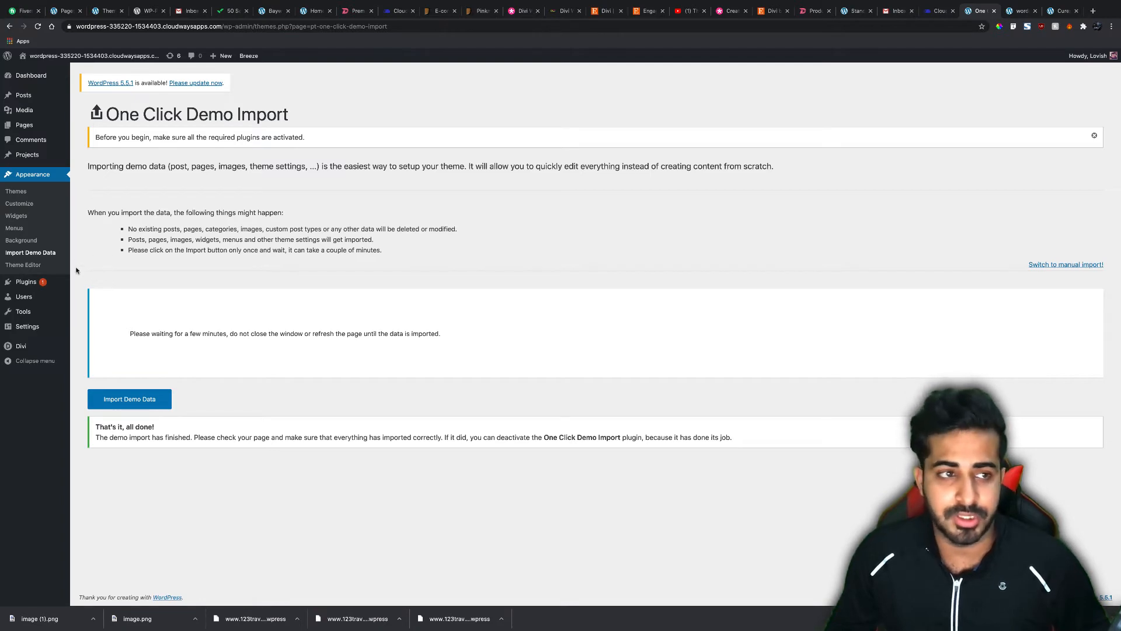
left_click(26, 95)
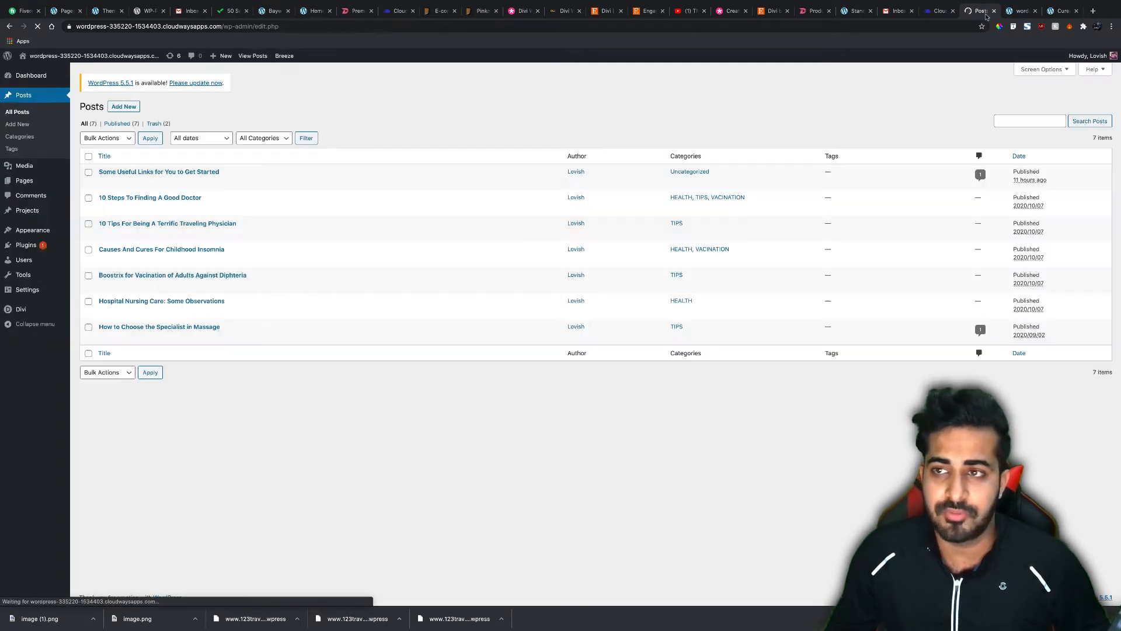
left_click(1019, 10)
scroll(416, 194, "down", 8)
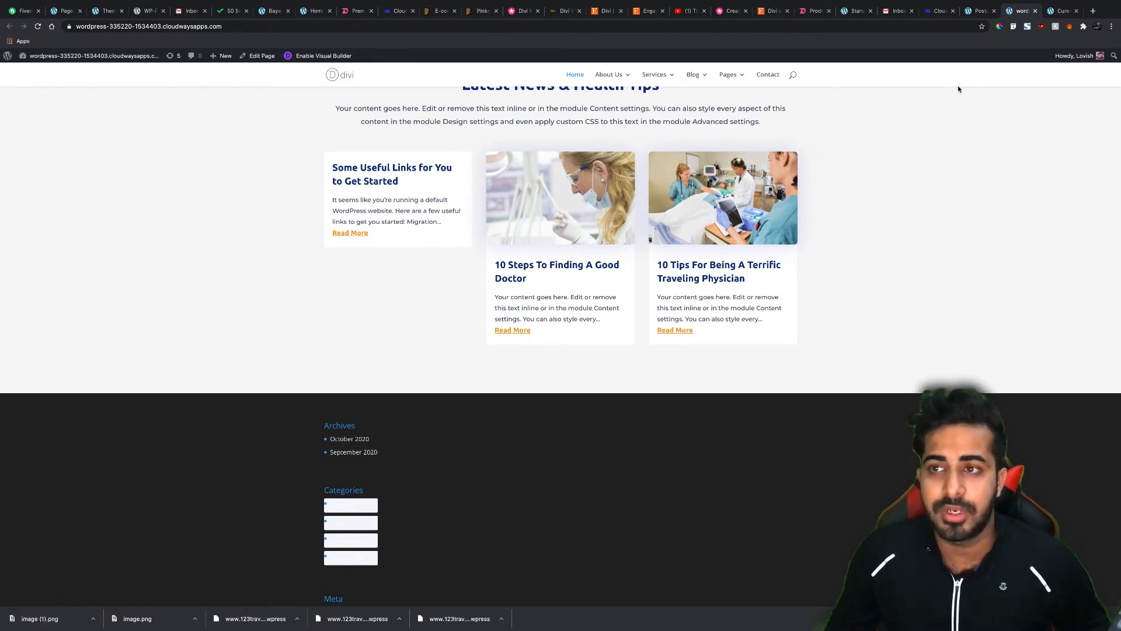
key("ctrl+shift+Tab")
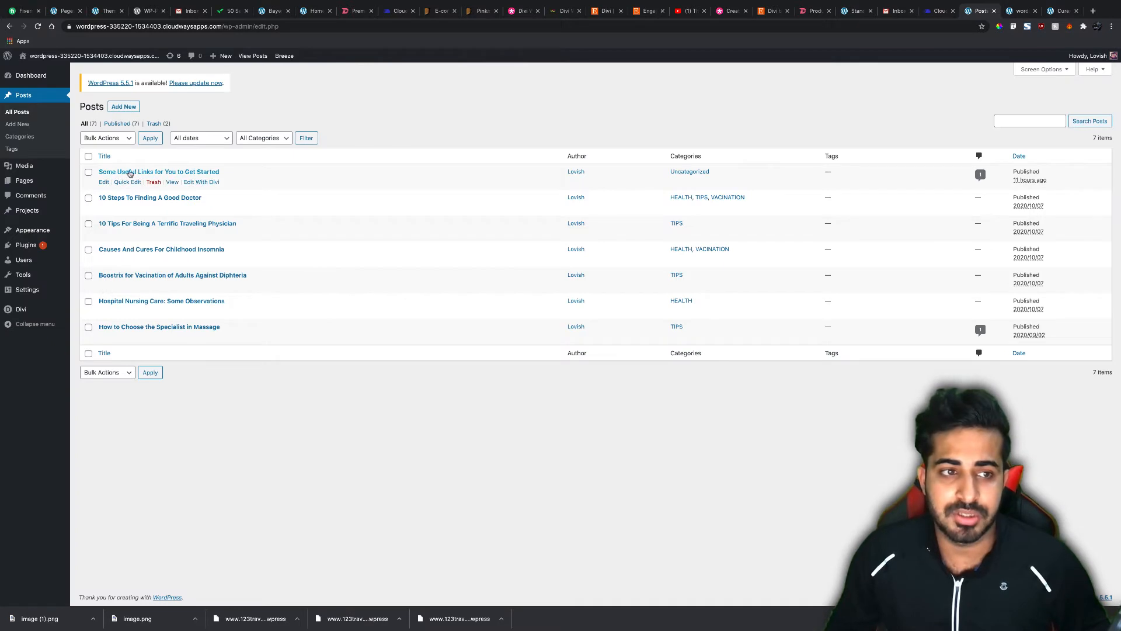
left_click(153, 182)
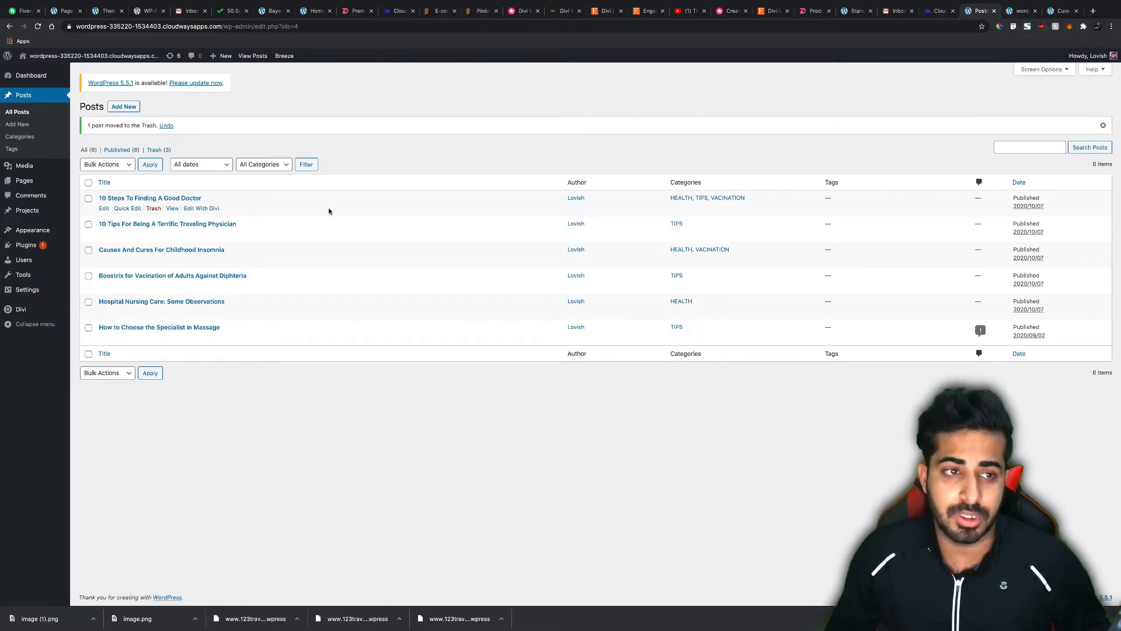
left_click(1023, 11)
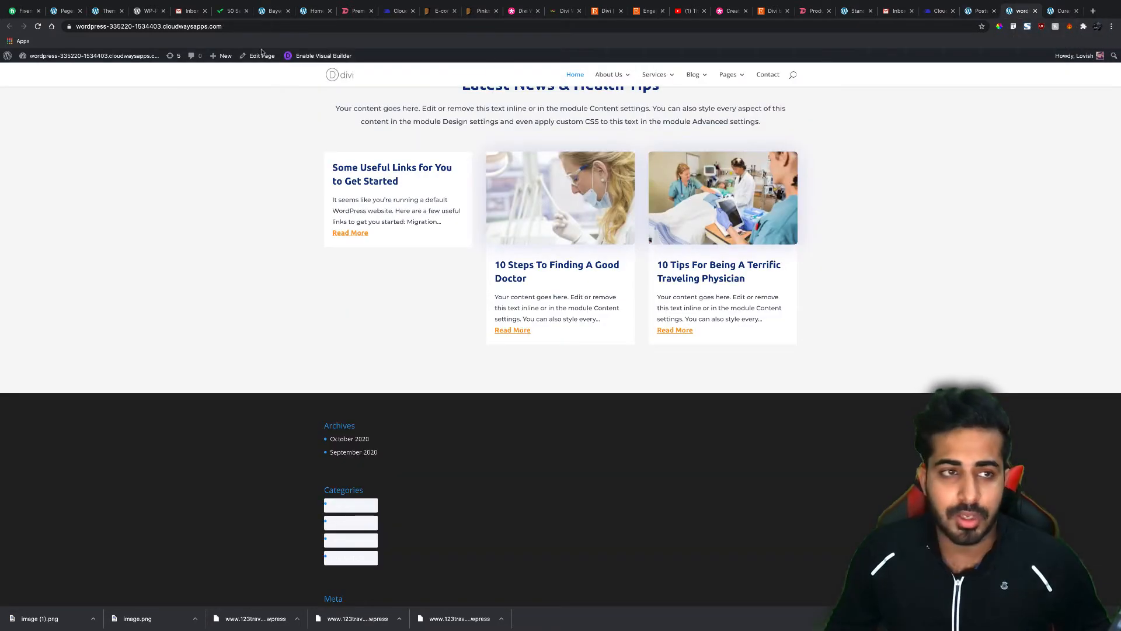
left_click(38, 27)
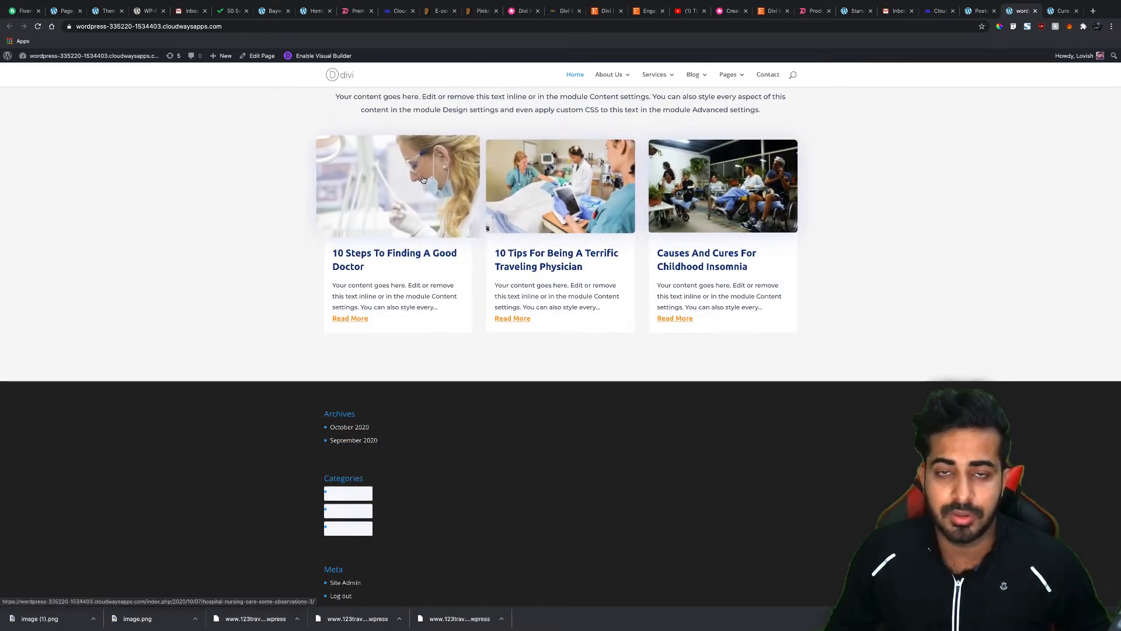
left_click(978, 11)
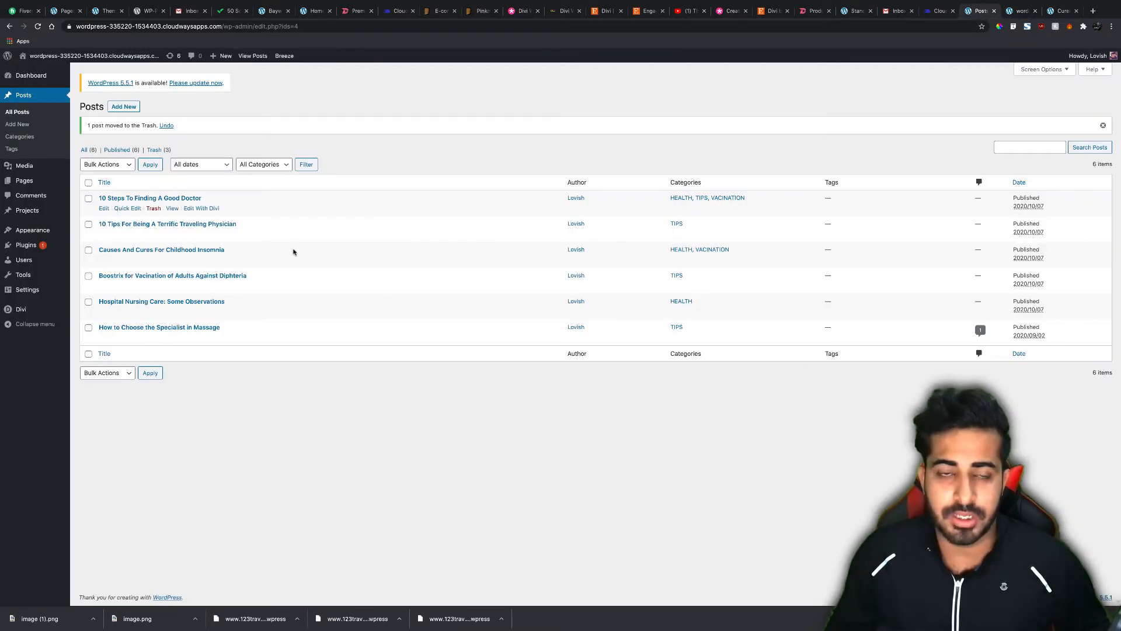
left_click(1021, 10)
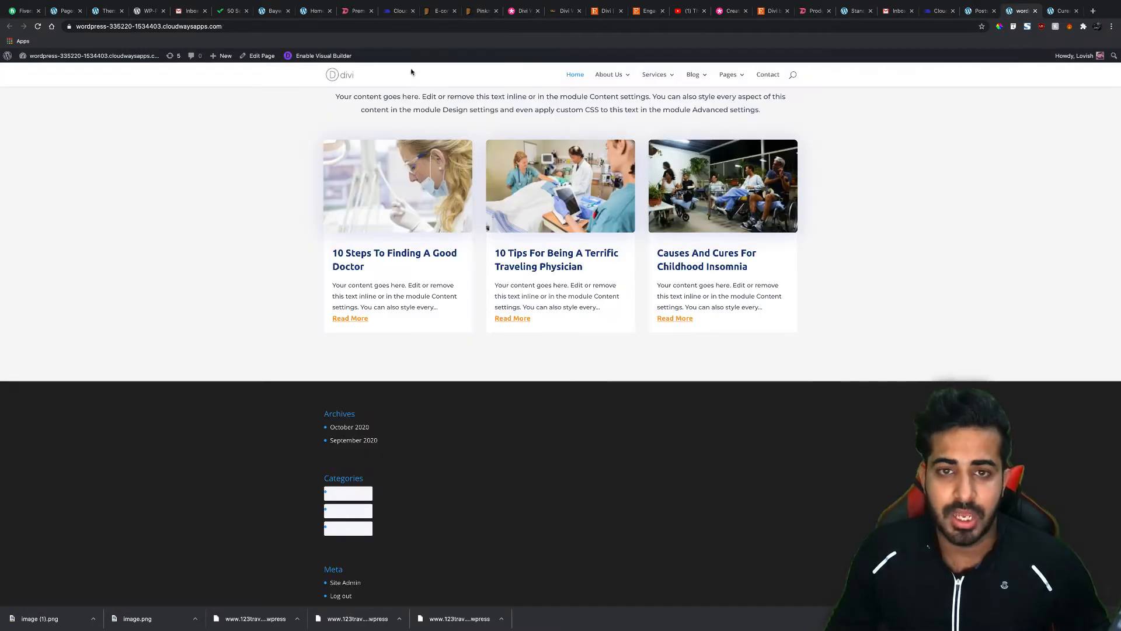
Open the Divi Theme Builder and bring up its portability options for importing templates.
left_click(979, 12)
mouse_move(55, 315)
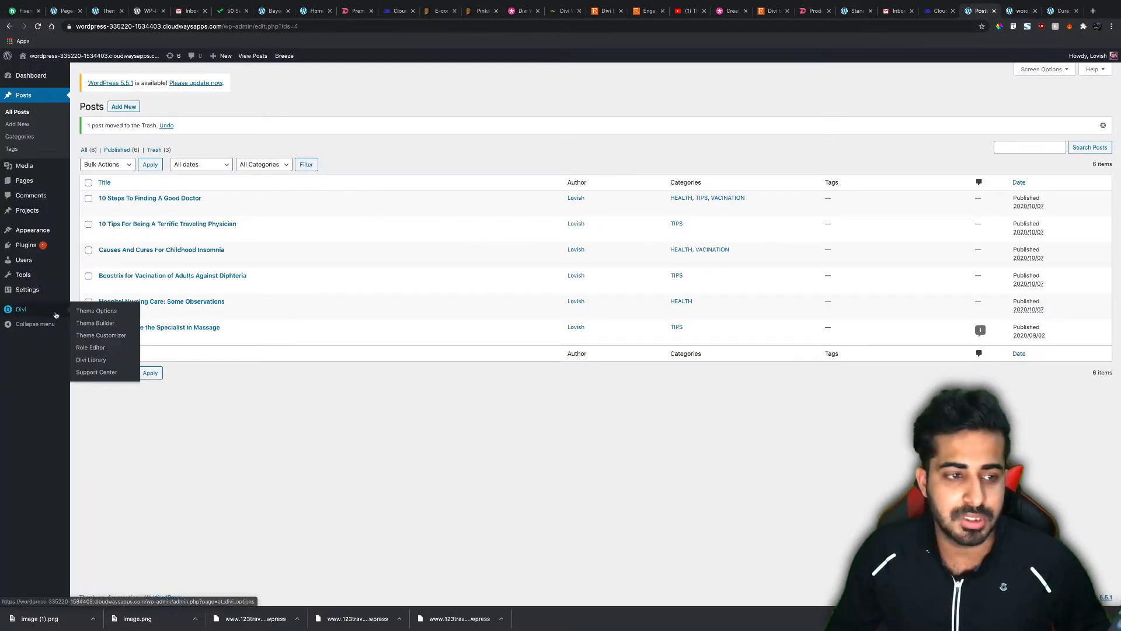
left_click(88, 325)
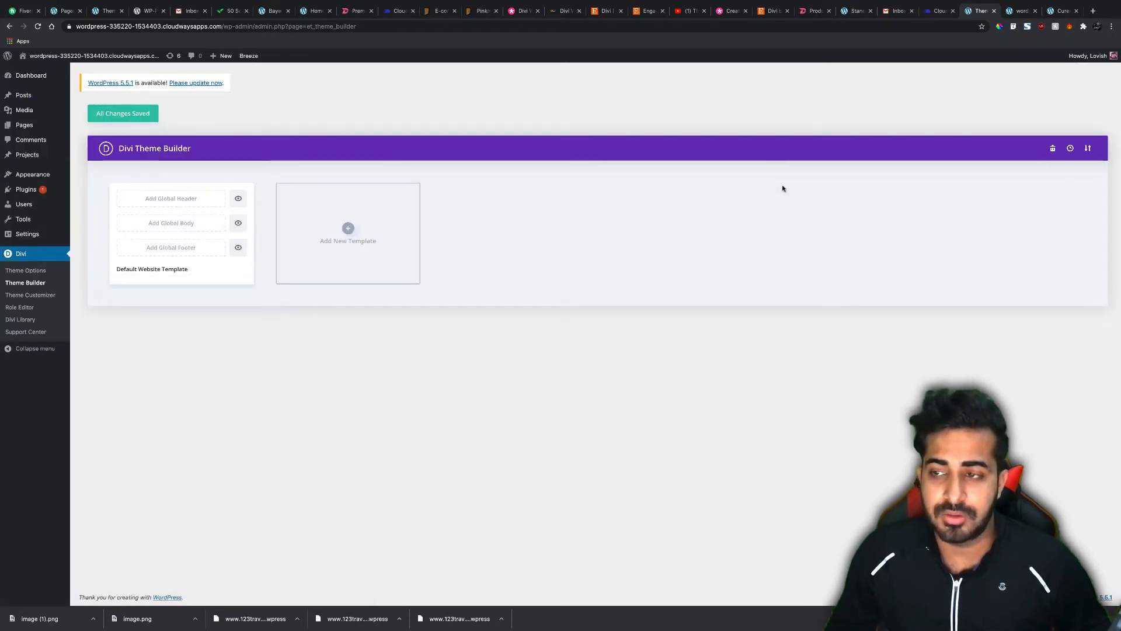
left_click(1088, 148)
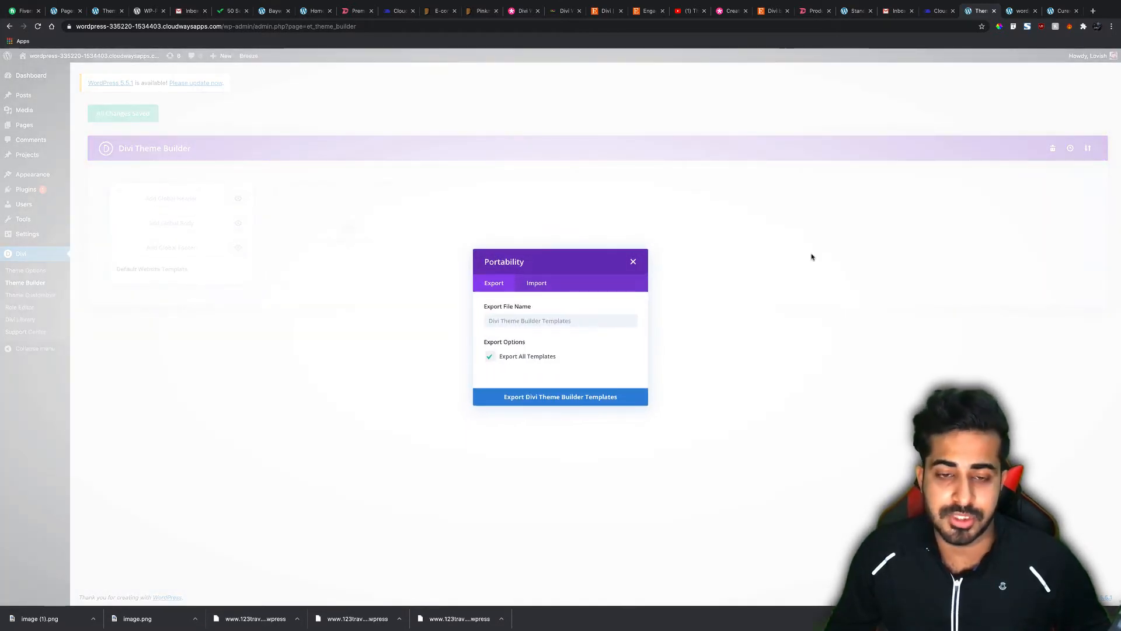
left_click(537, 284)
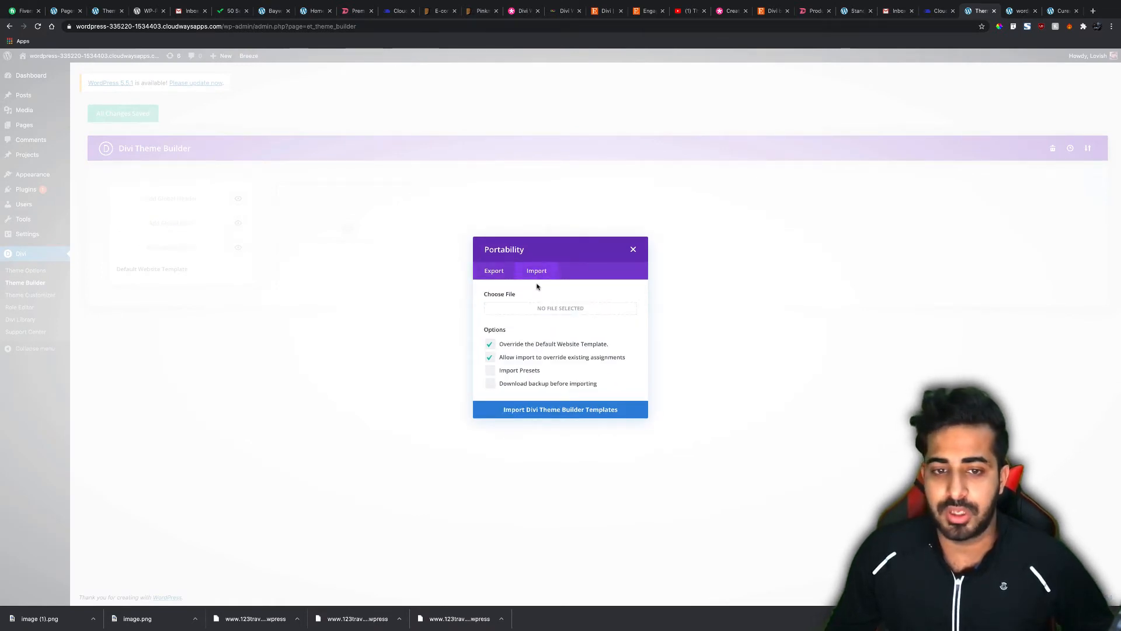
Import Curex-Divi-Theme-Builder-Settings.json from the unzipped child theme's One Click Demo Data folder, overriding the default template and existing assignments, and save the changes.
left_click(565, 314)
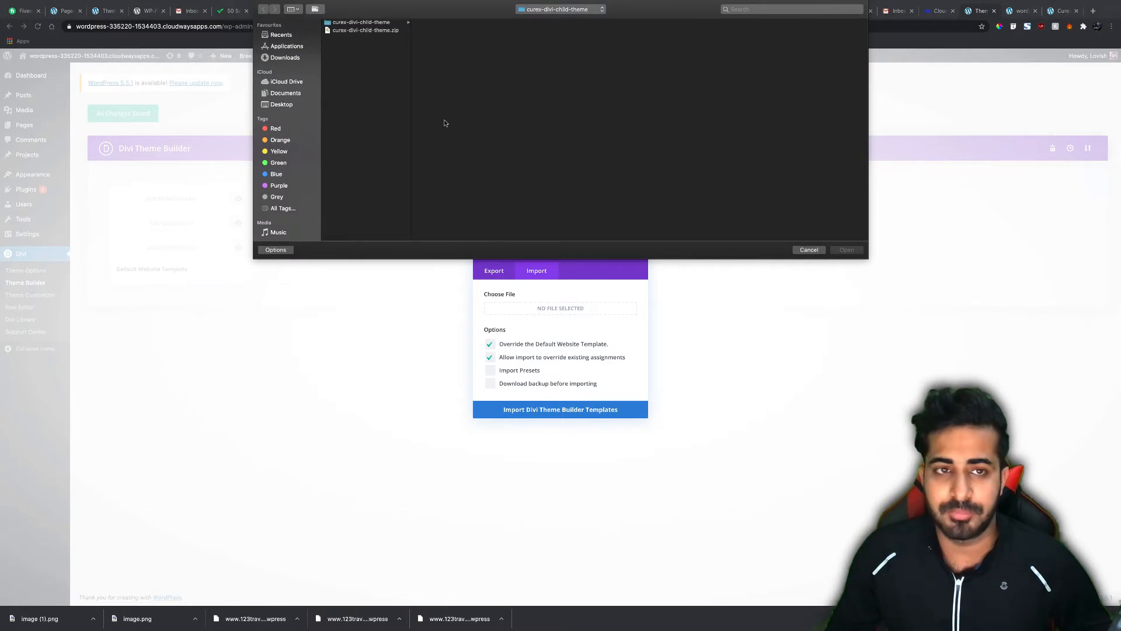
left_click(363, 30)
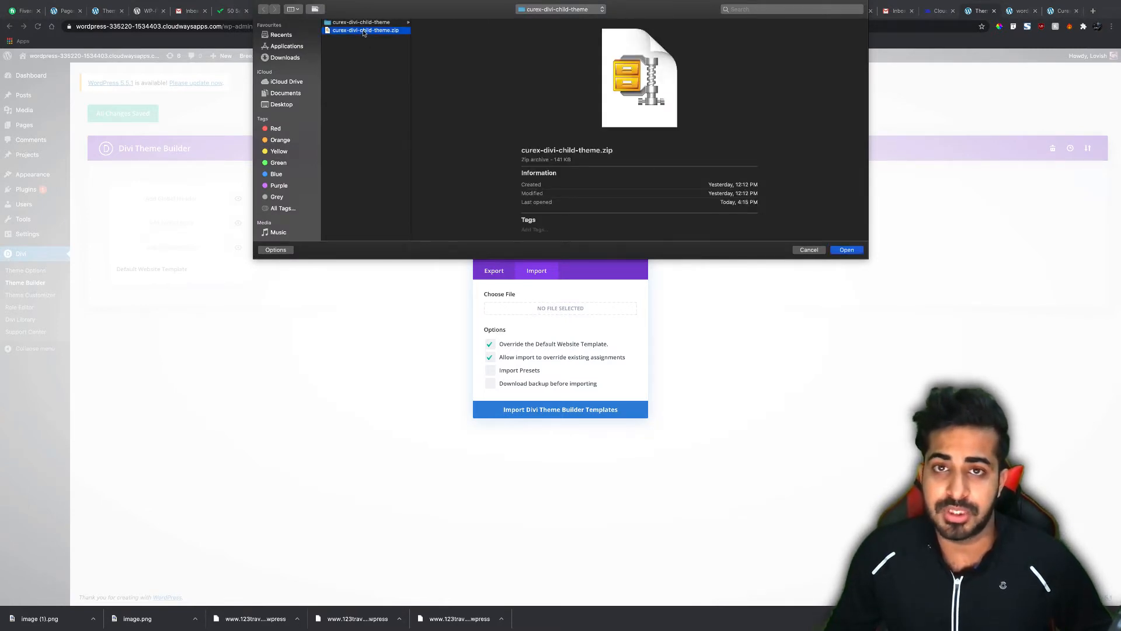
left_click(356, 22)
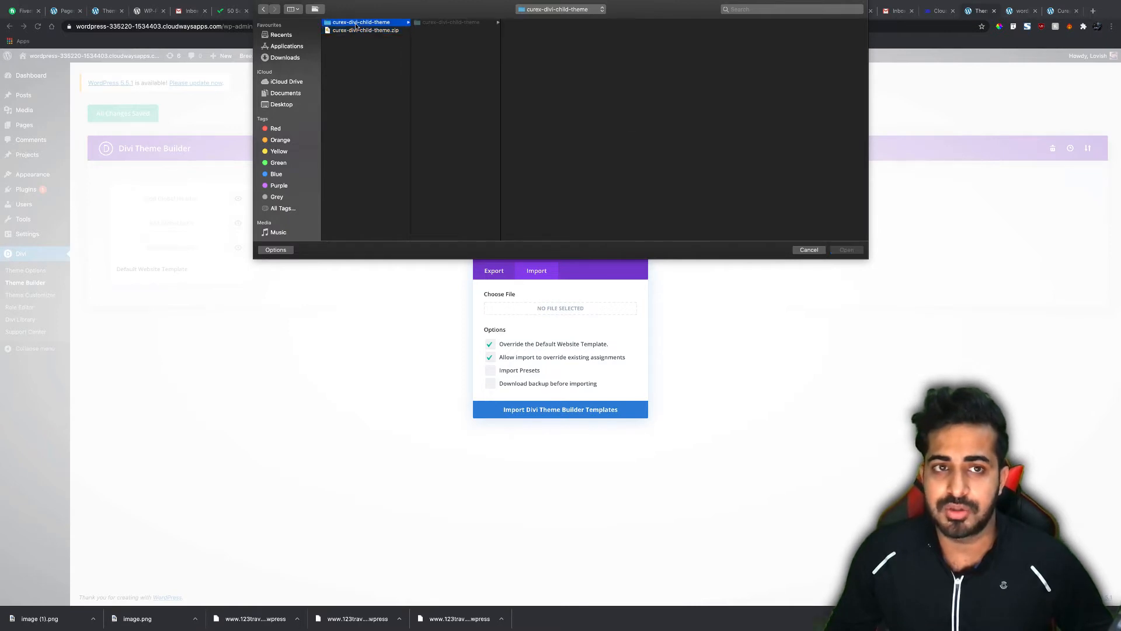
left_click(447, 22)
left_click(537, 54)
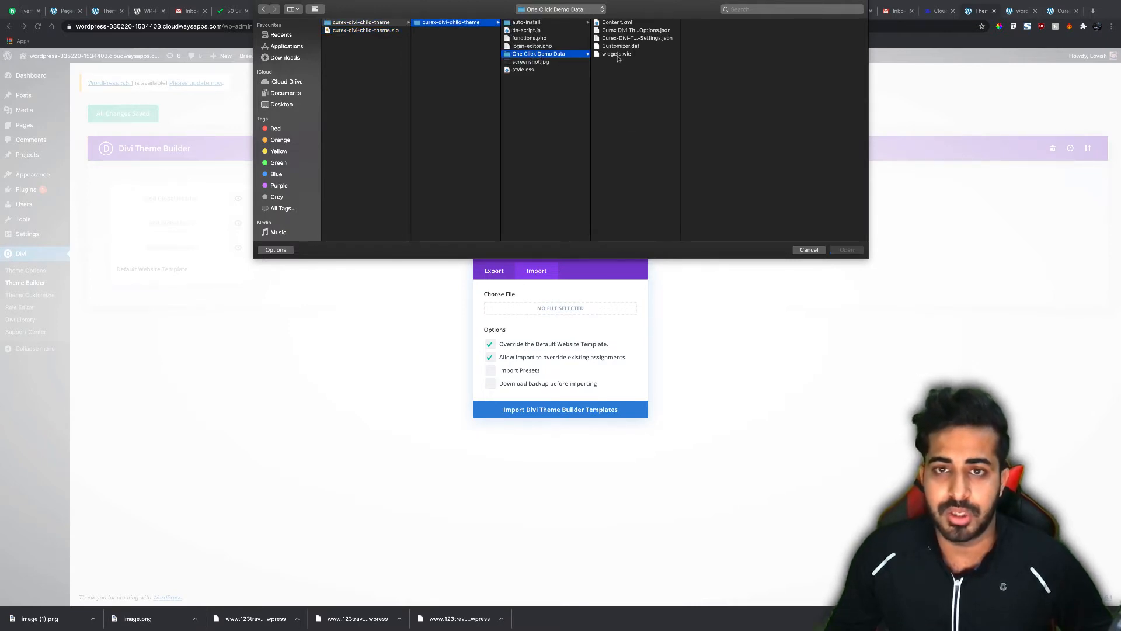
left_click(625, 38)
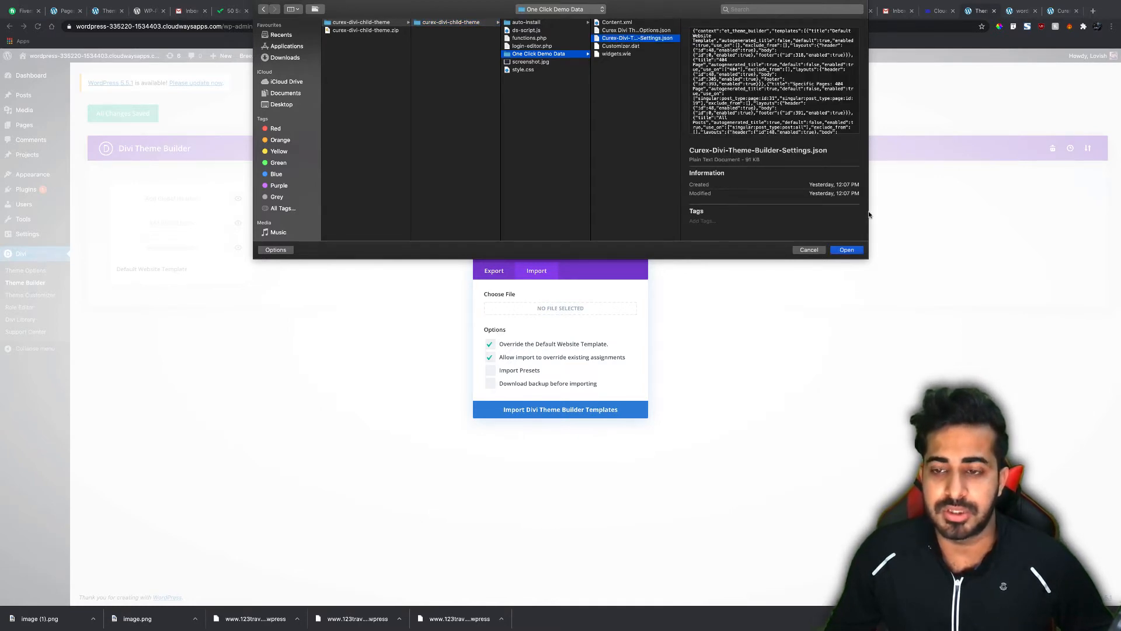
left_click(848, 250)
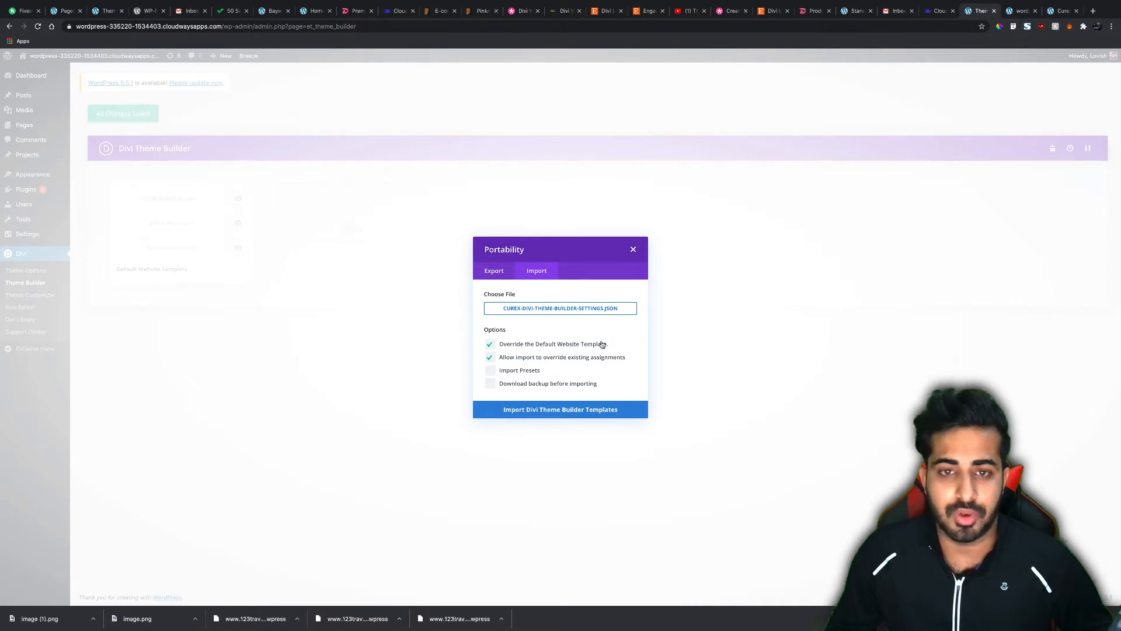
left_click(588, 410)
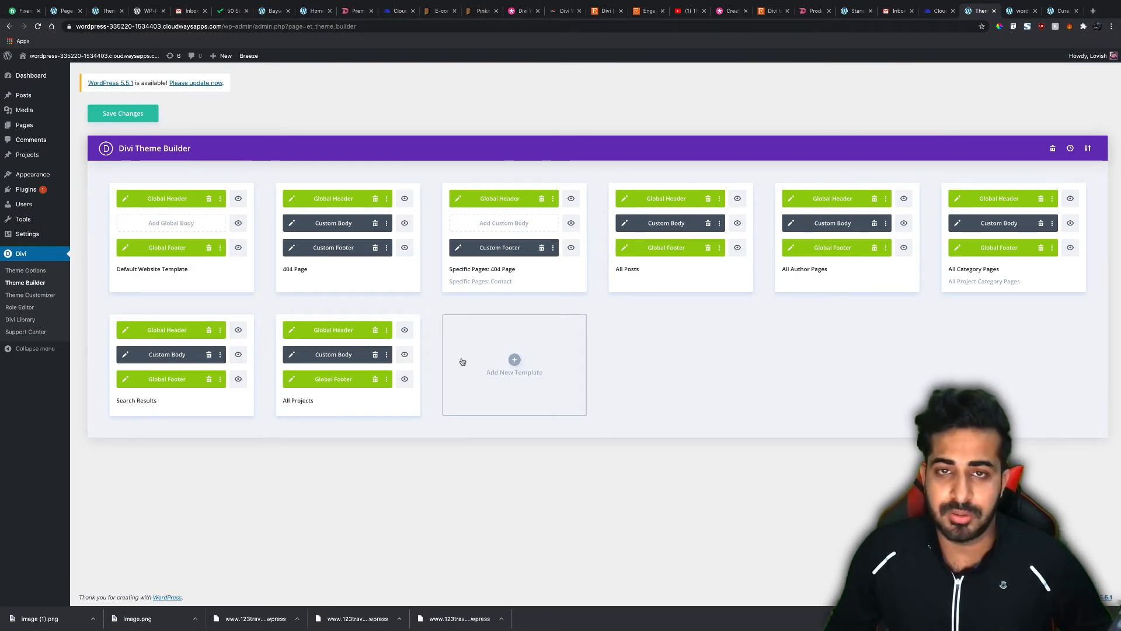
left_click(137, 121)
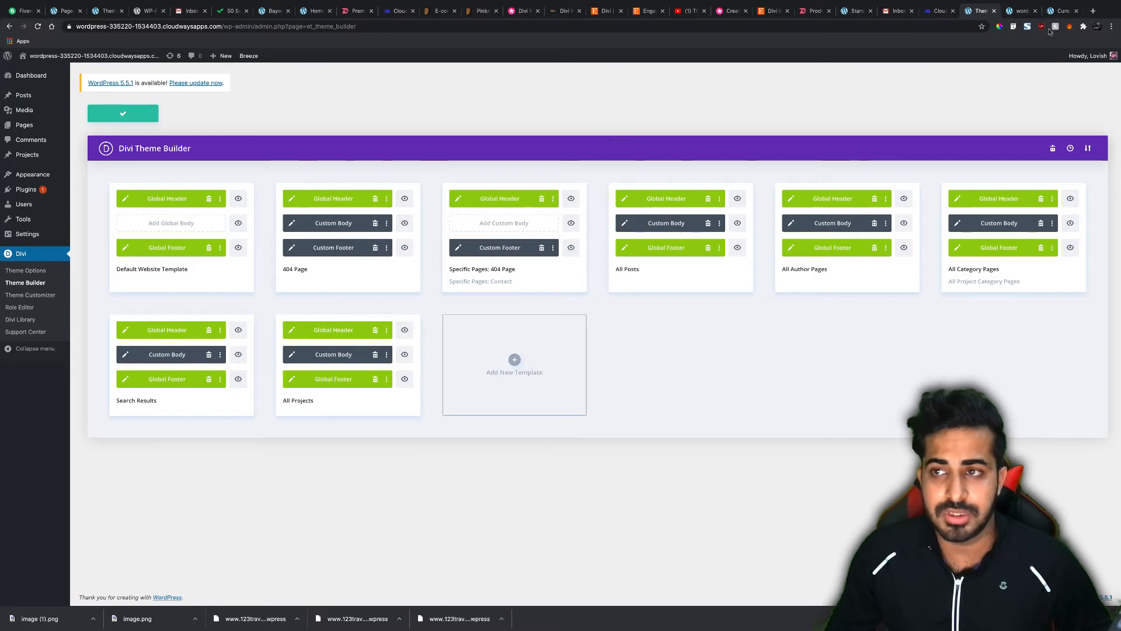
Reload the home page, review its header and footer, and compare it with the demo site curex.duogeeks.com.
left_click(1022, 11)
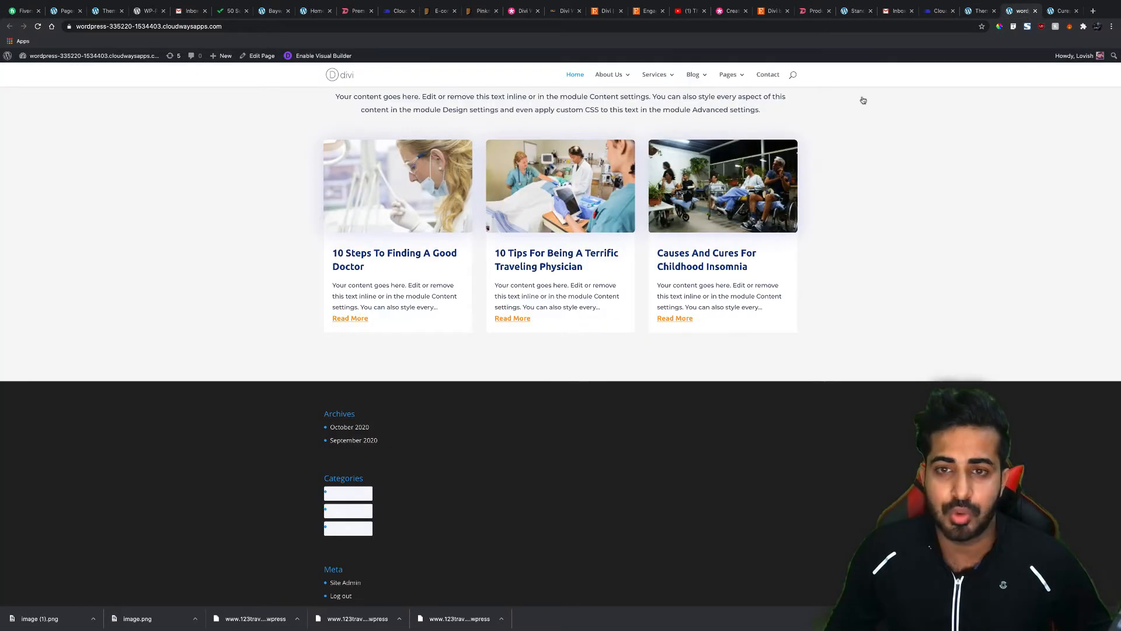
left_click(37, 27)
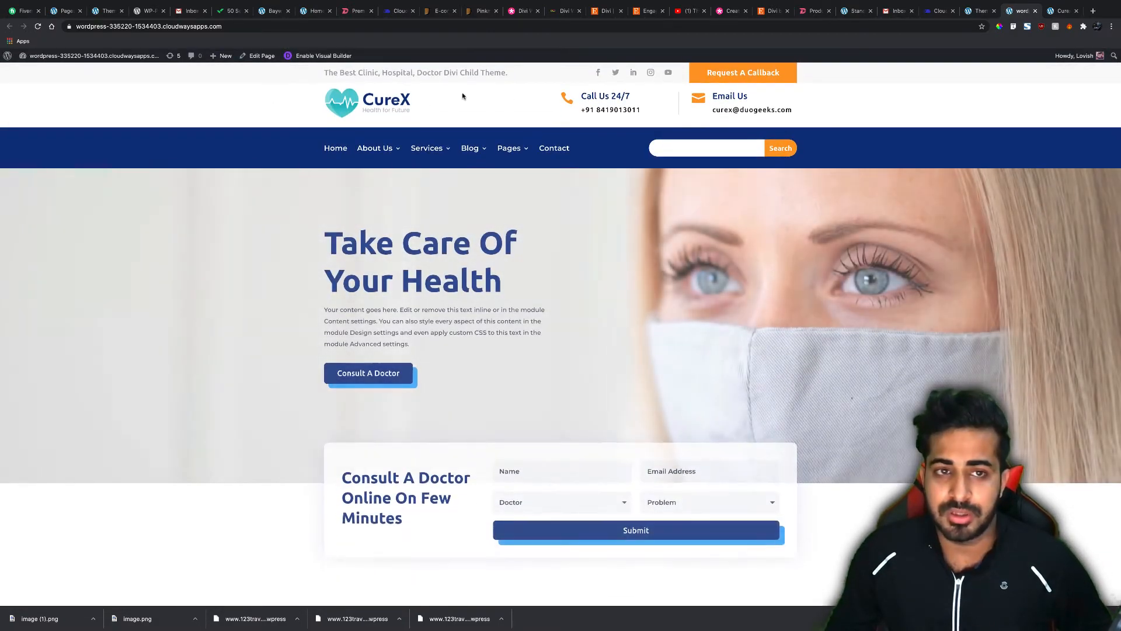
scroll(464, 98, "down", 10)
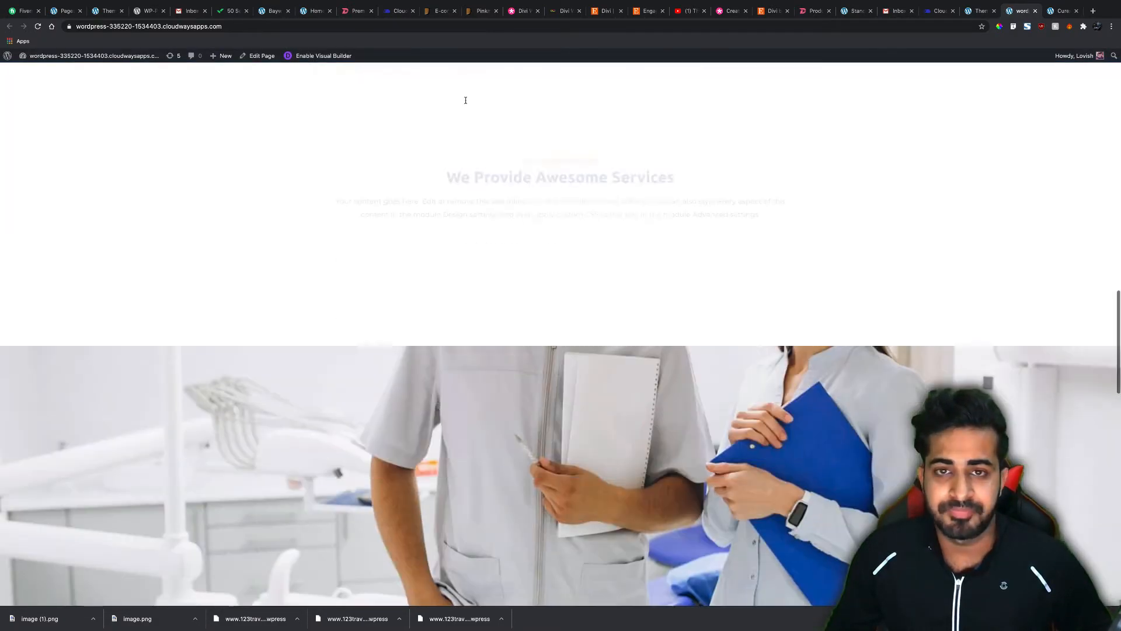
scroll(465, 100, "down", 10)
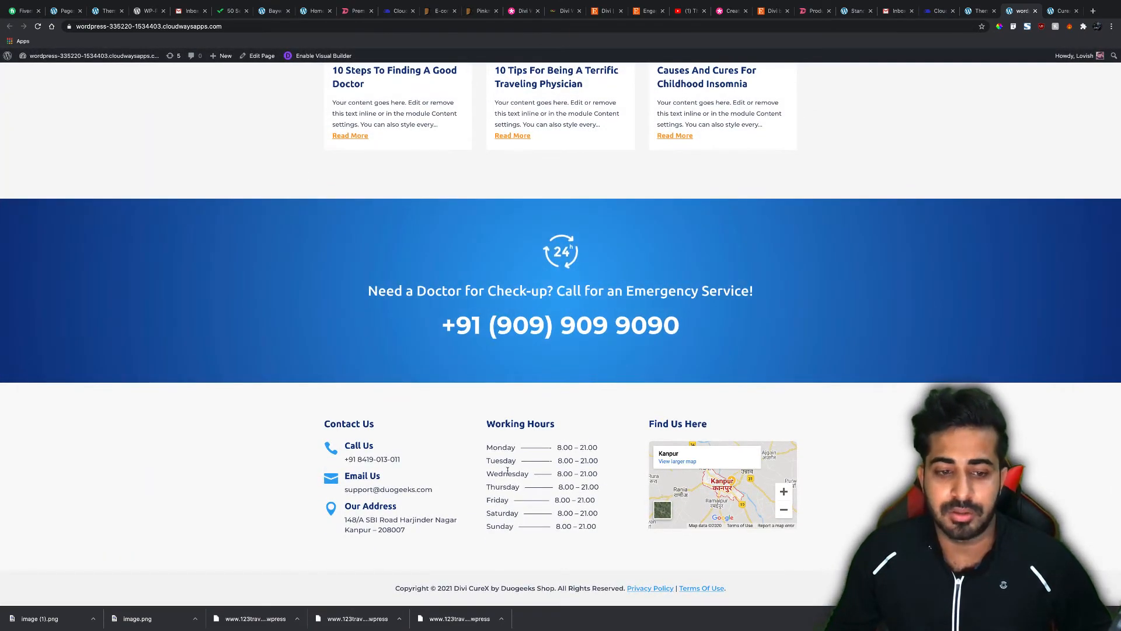
scroll(671, 455, "up", 20)
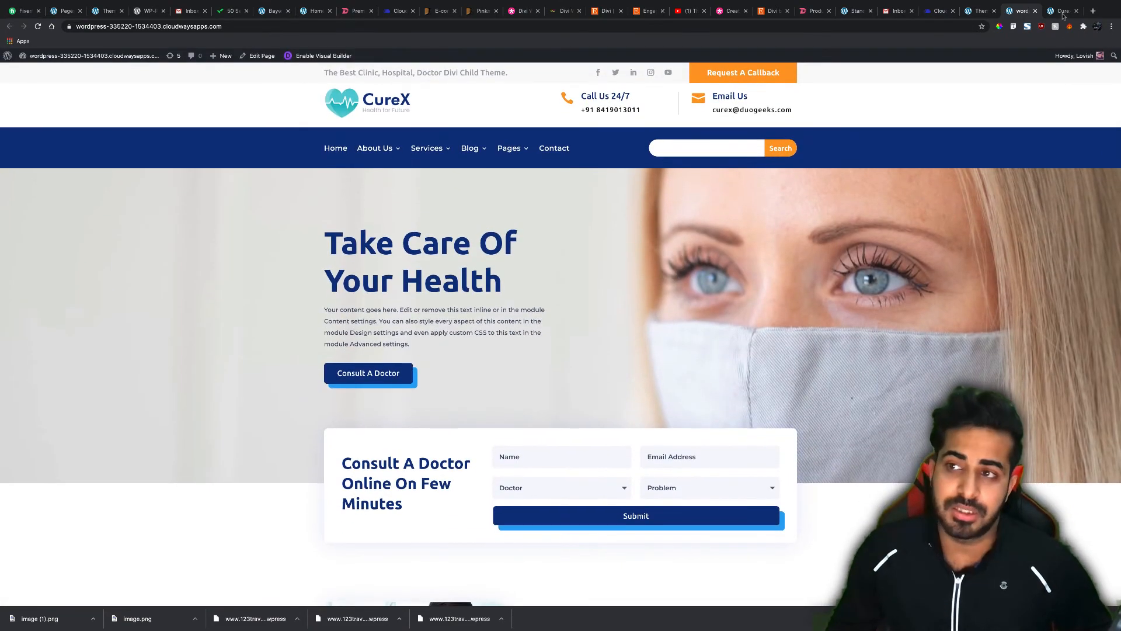
key("ctrl+Tab")
scroll(805, 193, "down", 20)
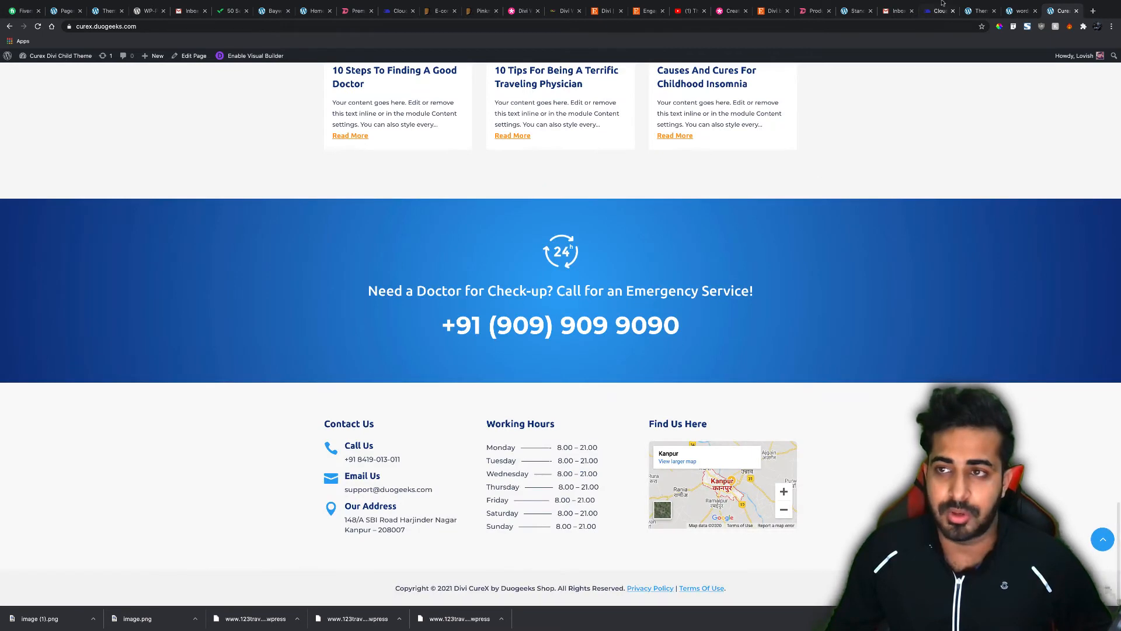
Open the Divi Theme Options and compare the bottom of the home page with the Curex demo site, checking for the back-to-top button.
left_click(979, 11)
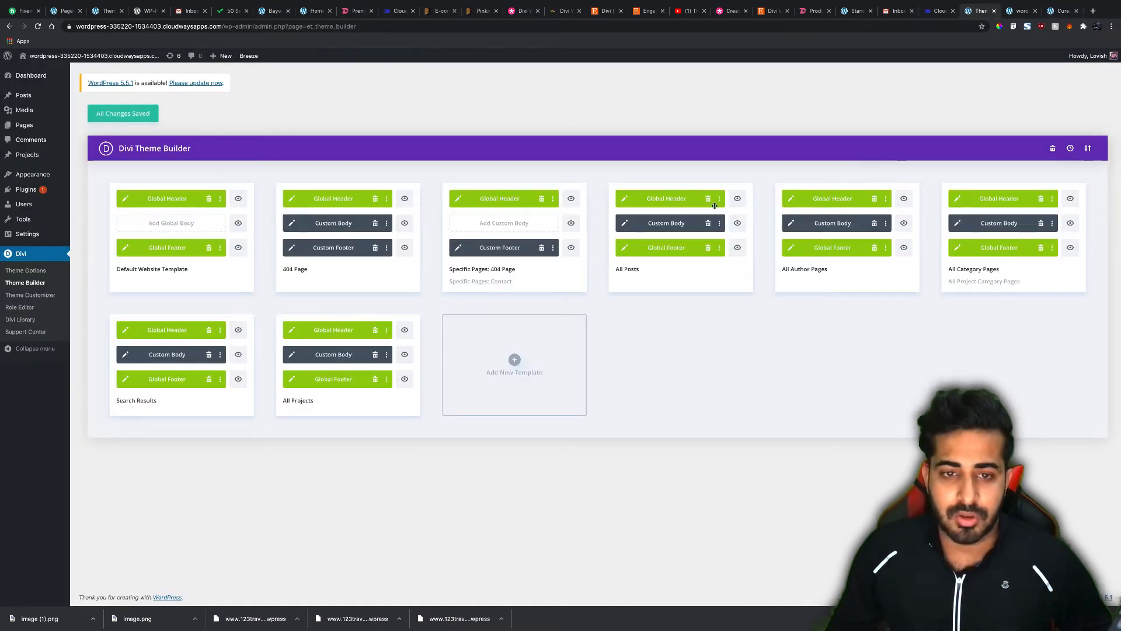
left_click(24, 273)
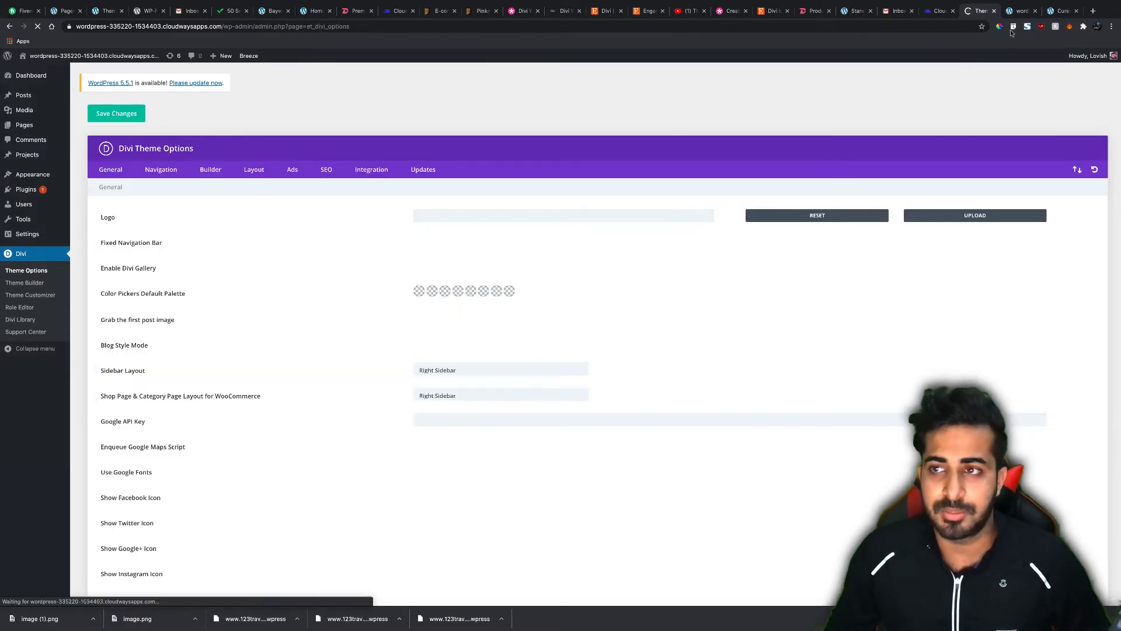
left_click(1020, 11)
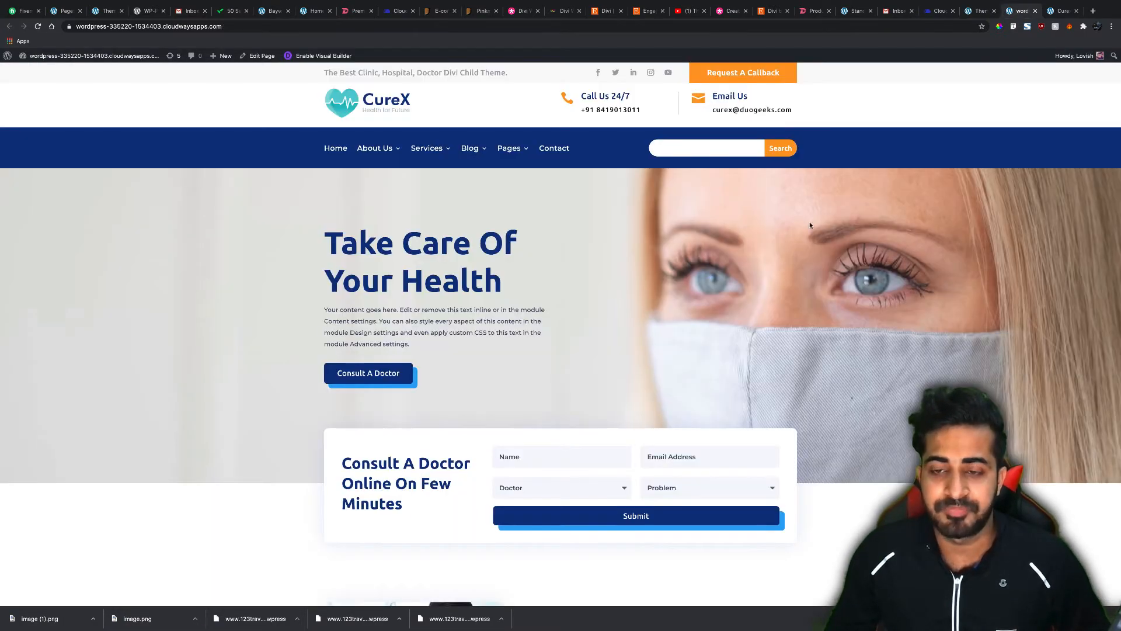
scroll(810, 223, "down", 10)
scroll(815, 225, "down", 15)
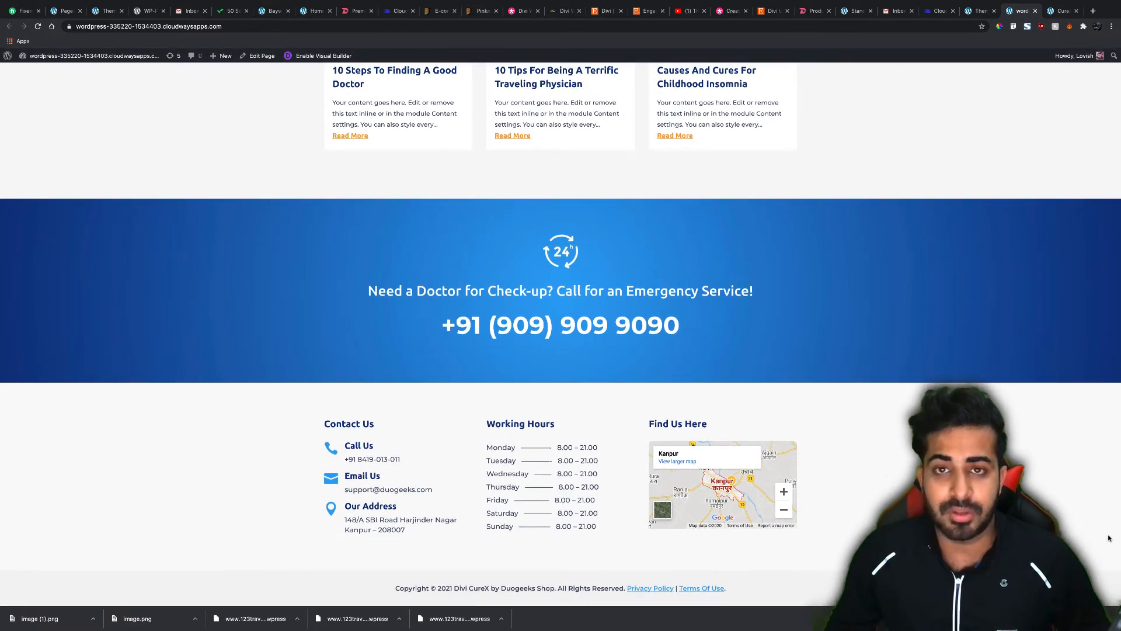
left_click(1057, 11)
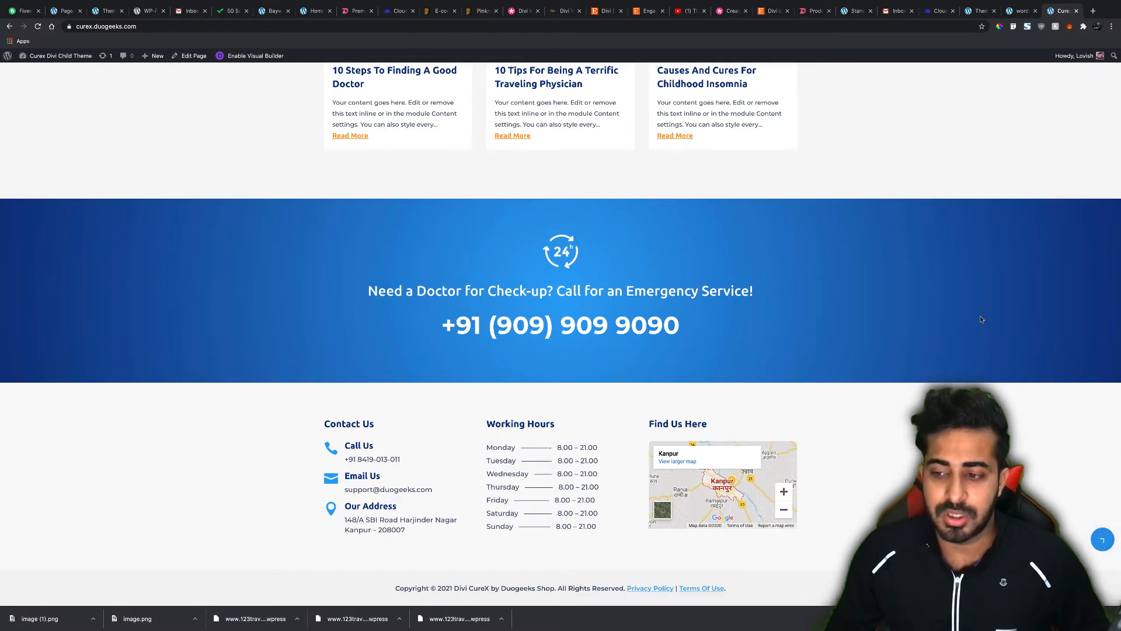
Import Curex Divi Theme Options.json from the One Click Demo Data folder into the Divi Theme Options and save the changes.
left_click(973, 11)
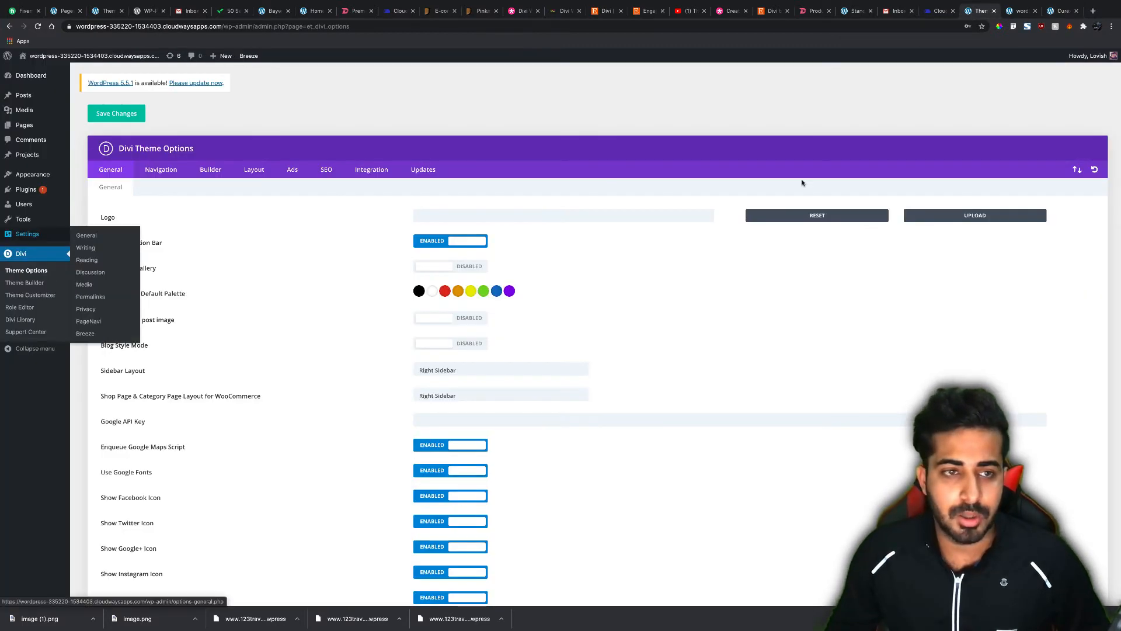
left_click(1078, 170)
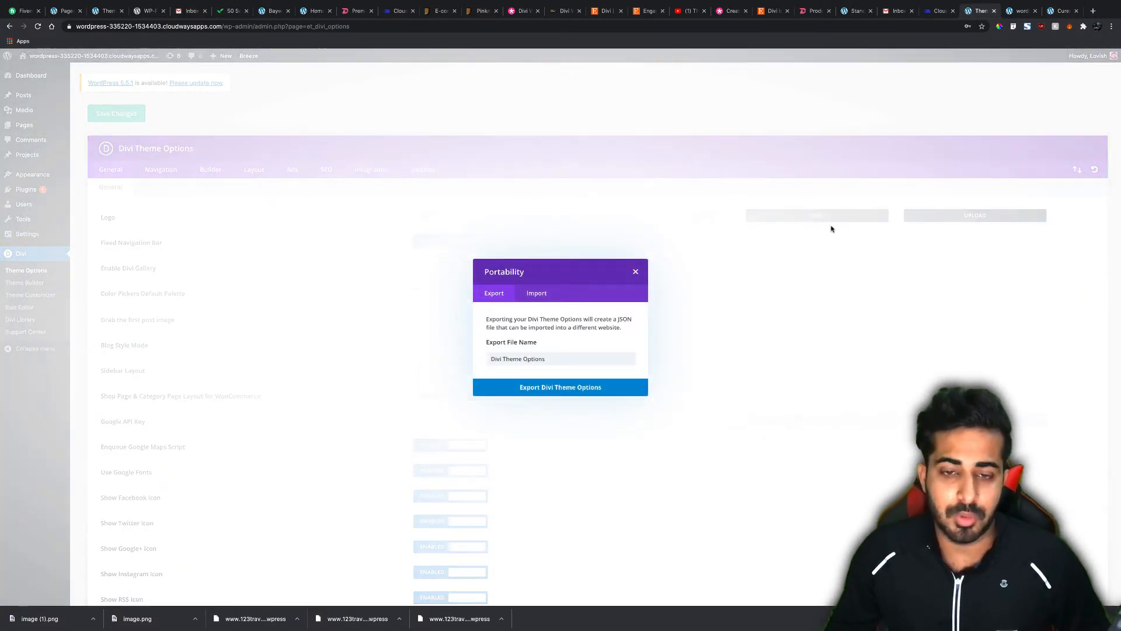
left_click(538, 294)
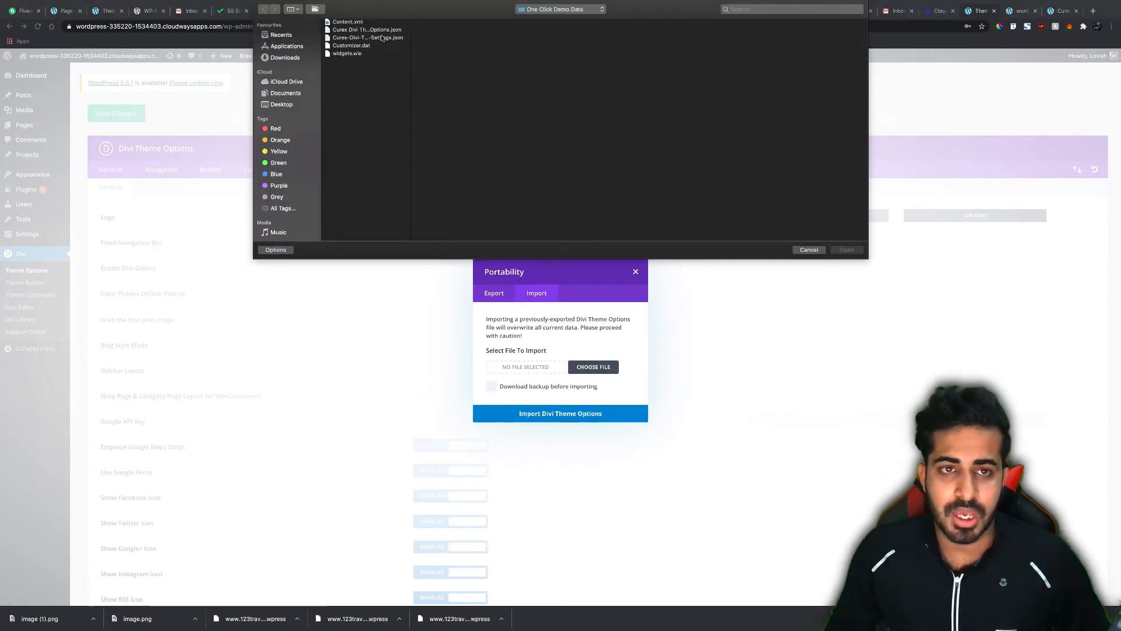
left_click(382, 30)
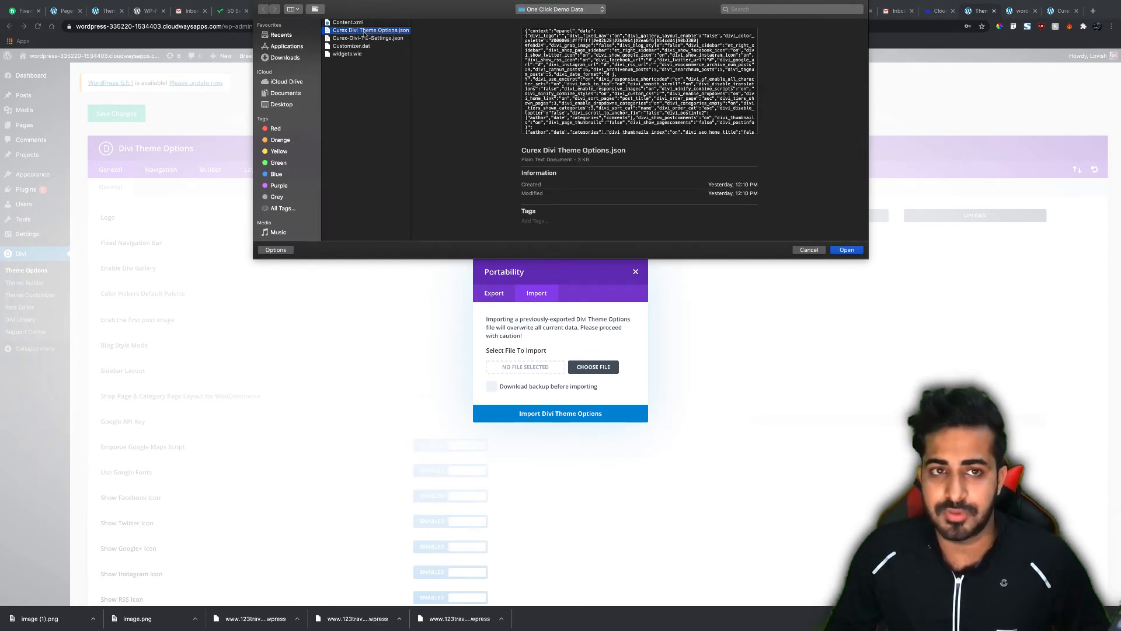
left_click(847, 250)
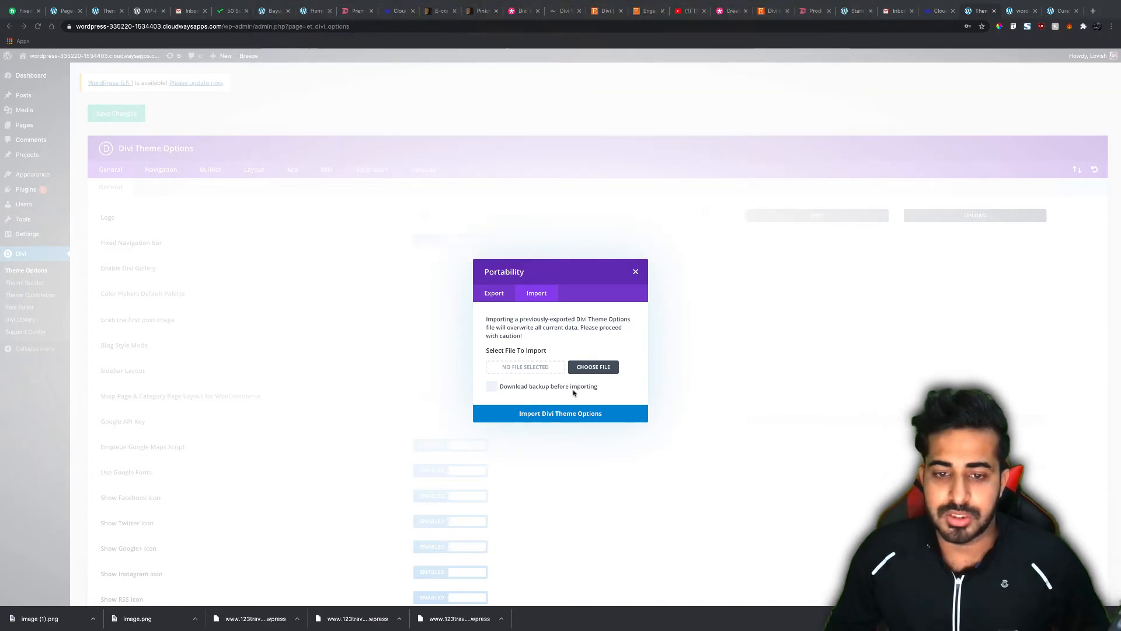
left_click(574, 415)
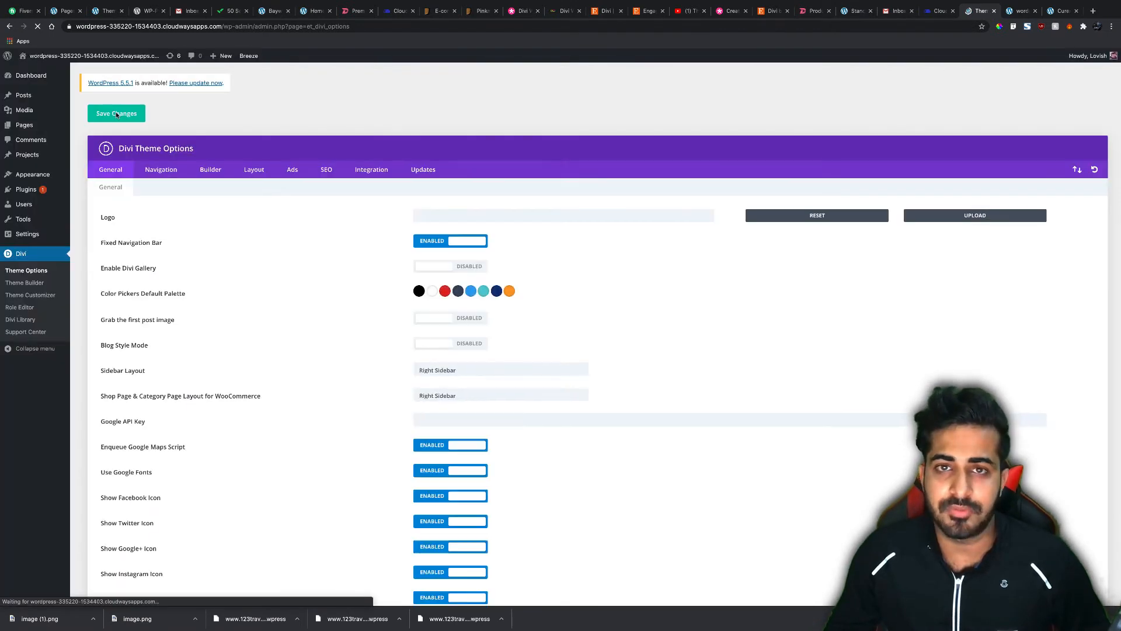
left_click(115, 114)
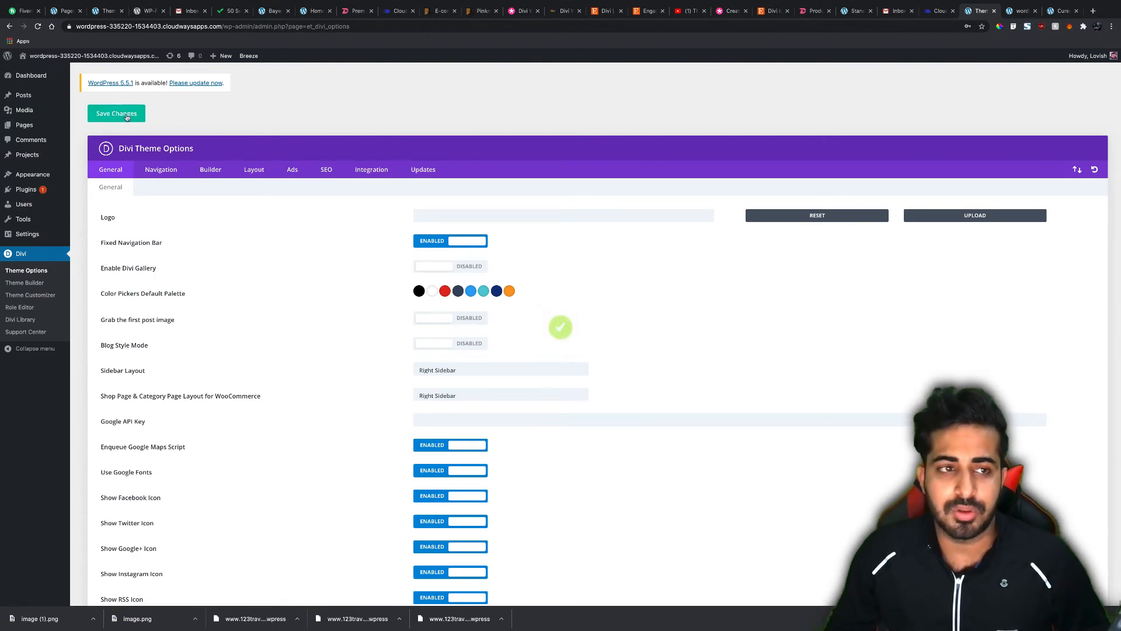
Reload the new site's home page, check the back-to-top button and page sections, and compare it with the Curex demo site.
left_click(1020, 11)
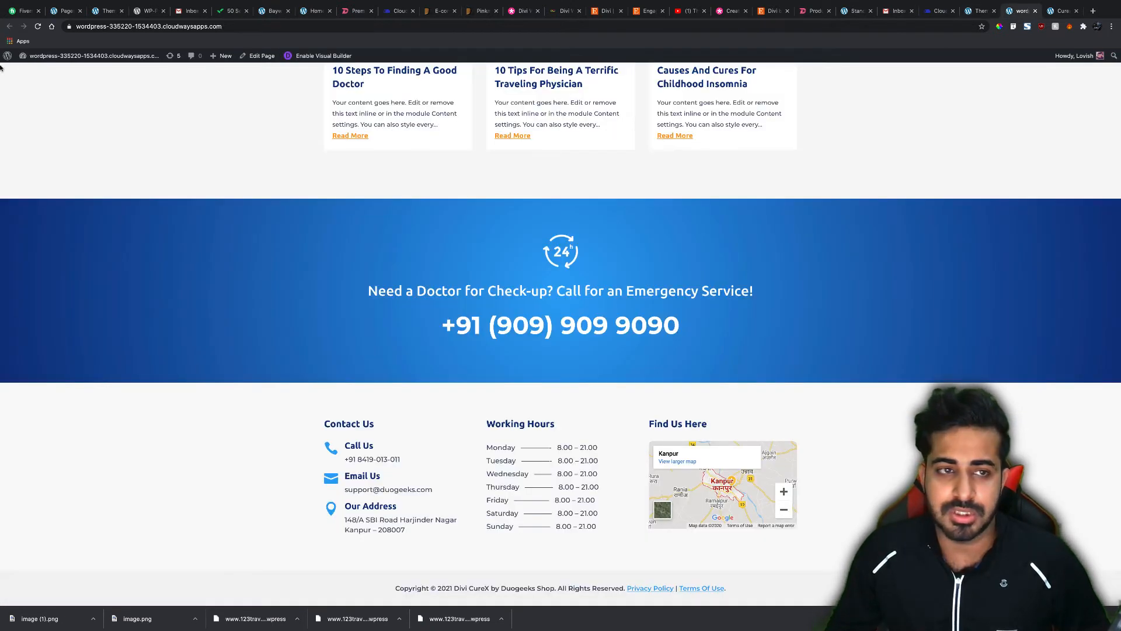
left_click(37, 26)
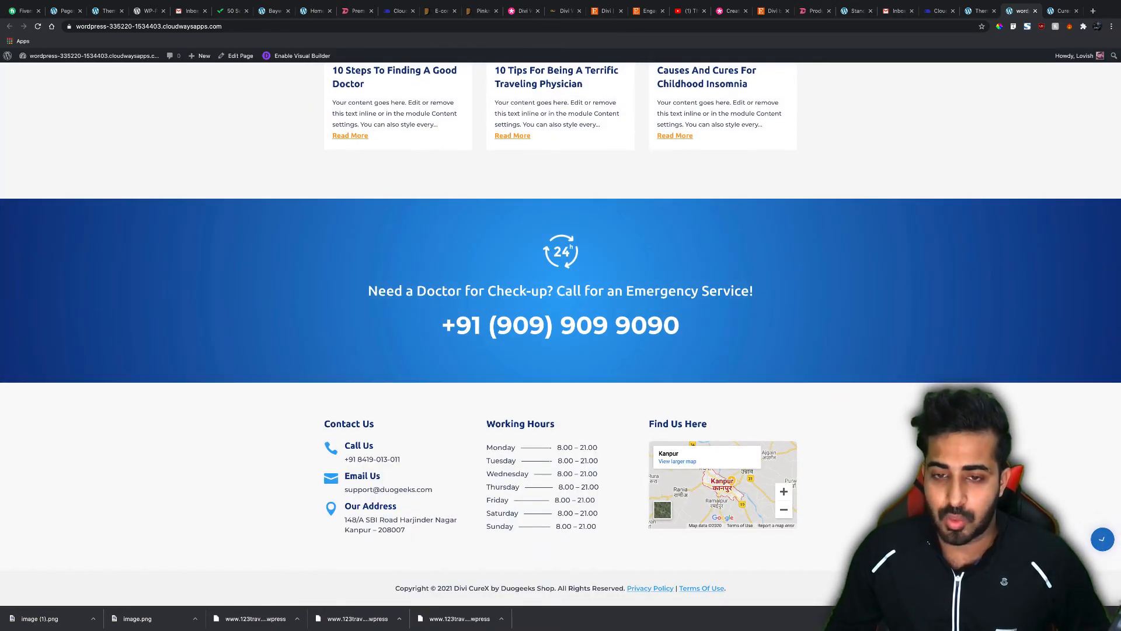
scroll(561, 333, "up", 9)
scroll(561, 333, "up", 20)
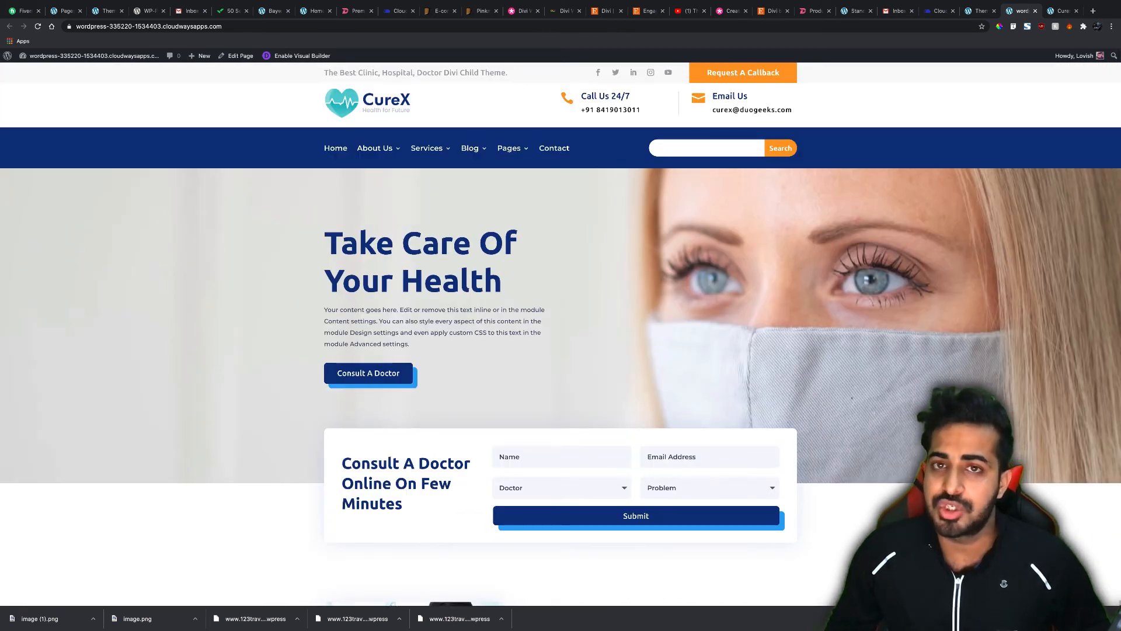
scroll(549, 307, "down", 20)
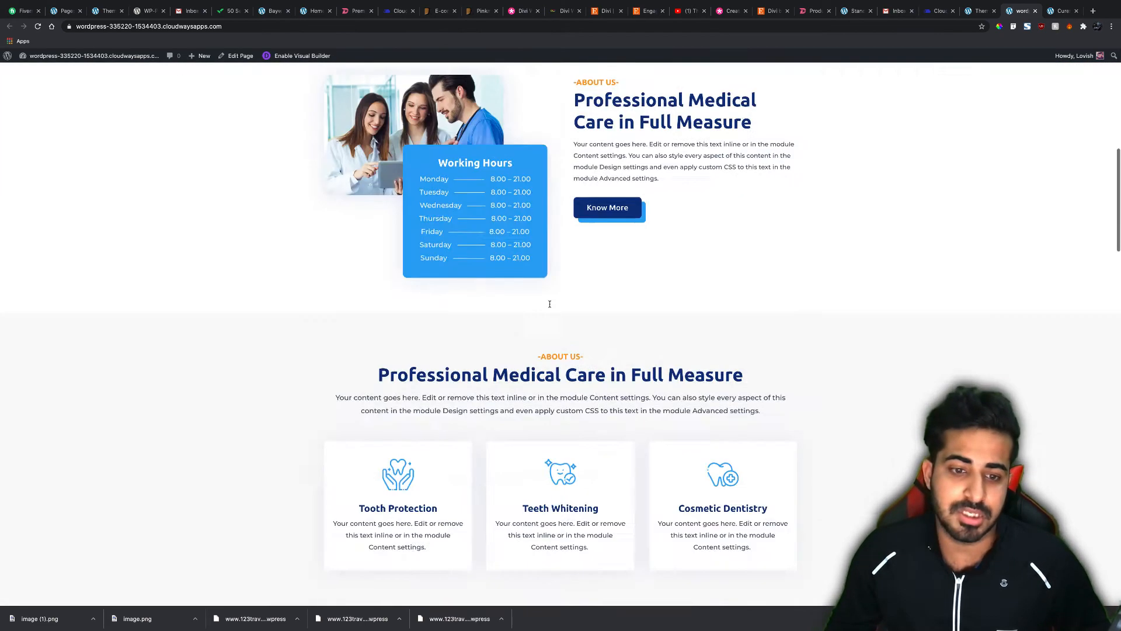
left_click(1056, 10)
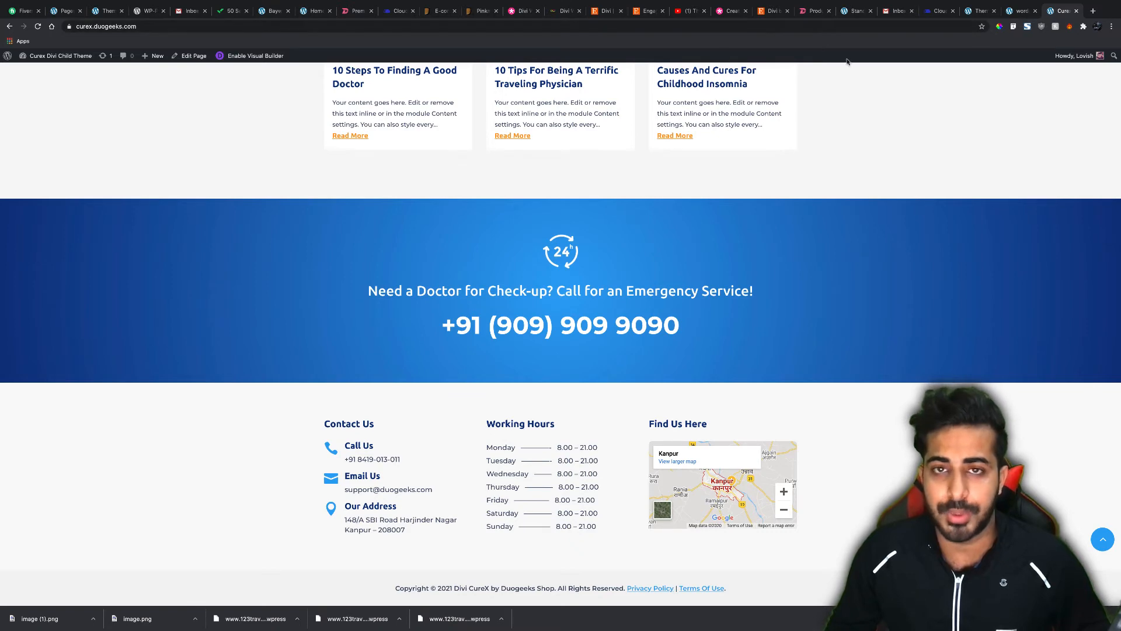
left_click(1019, 11)
scroll(551, 232, "up", 20)
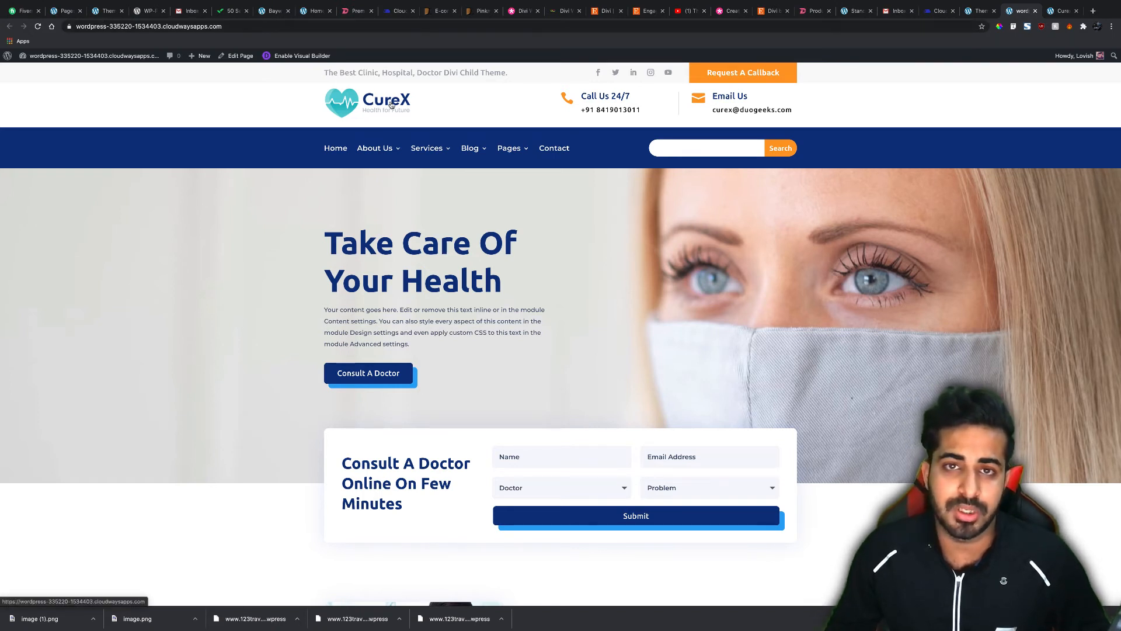
Review the Services submenu, the Contact page and the Portfolio page of the new site, including the page URL.
mouse_move(429, 149)
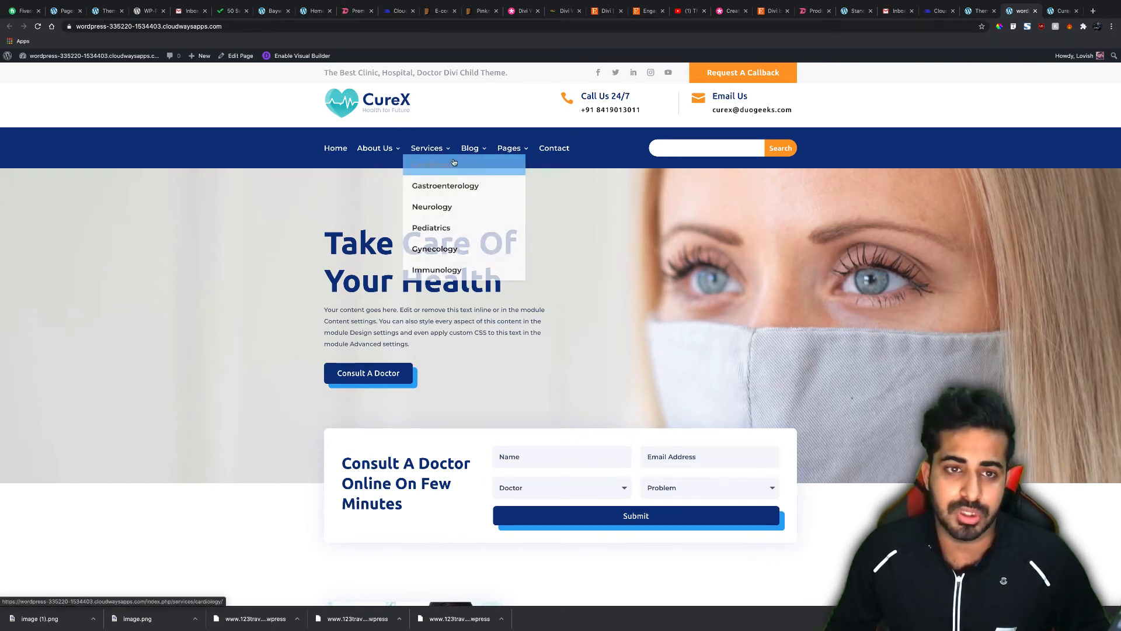
left_click(560, 149)
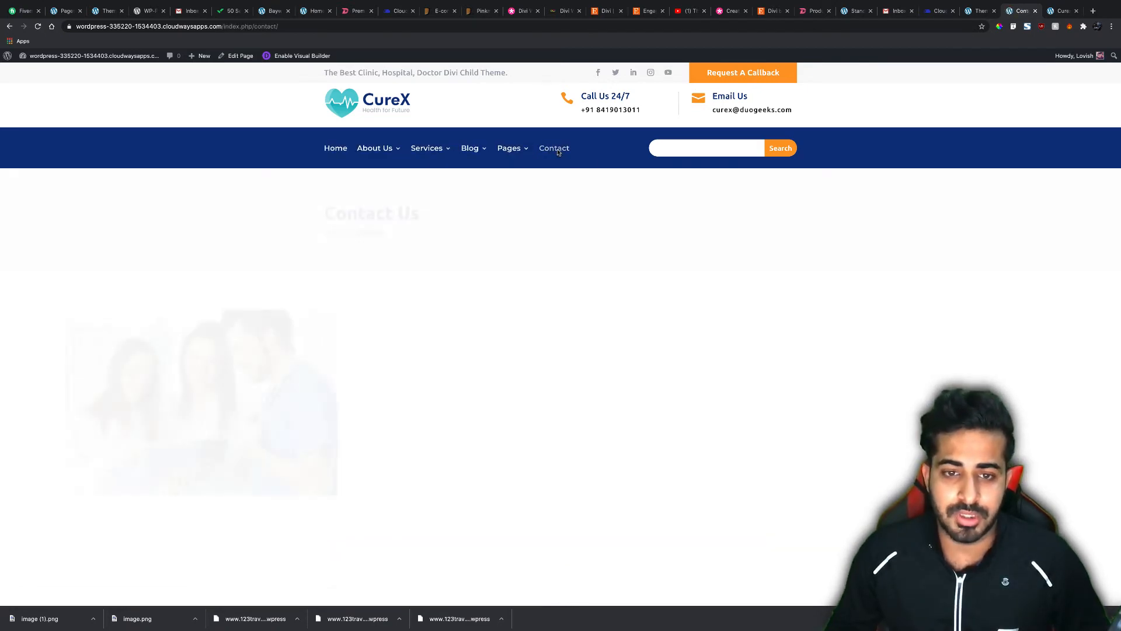
scroll(558, 152, "down", 10)
left_click(560, 153)
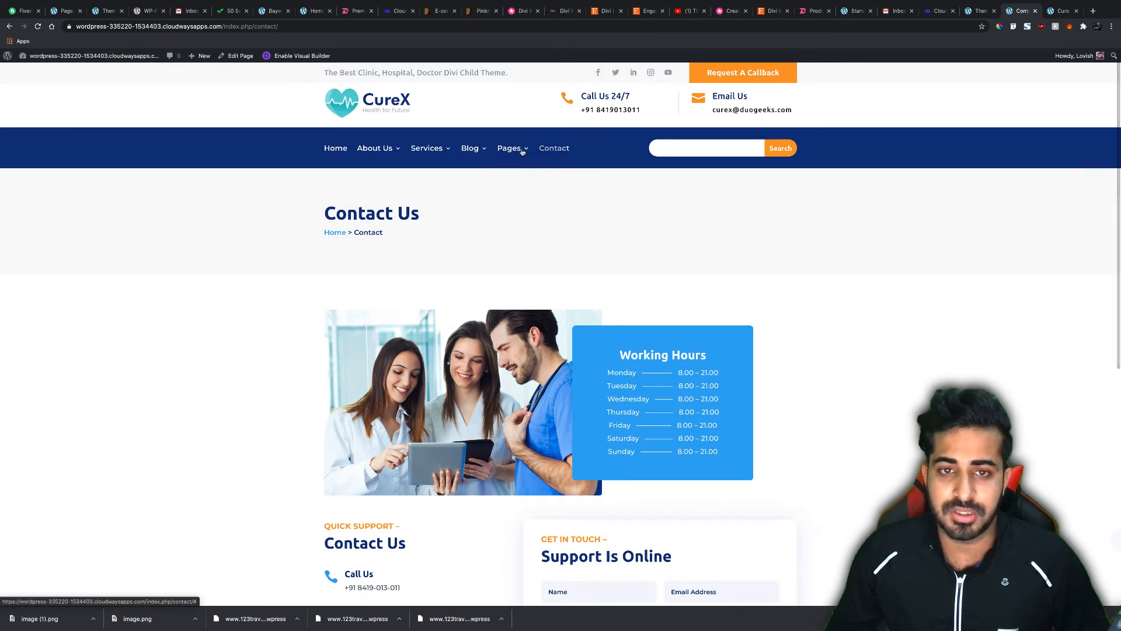
mouse_move(517, 150)
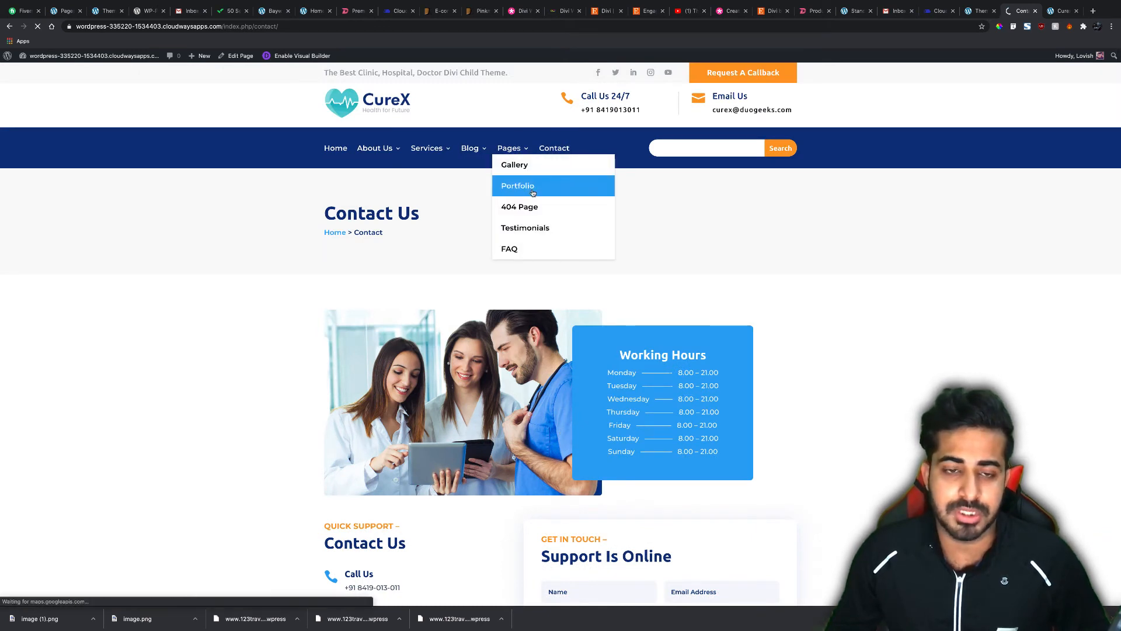
left_click(532, 188)
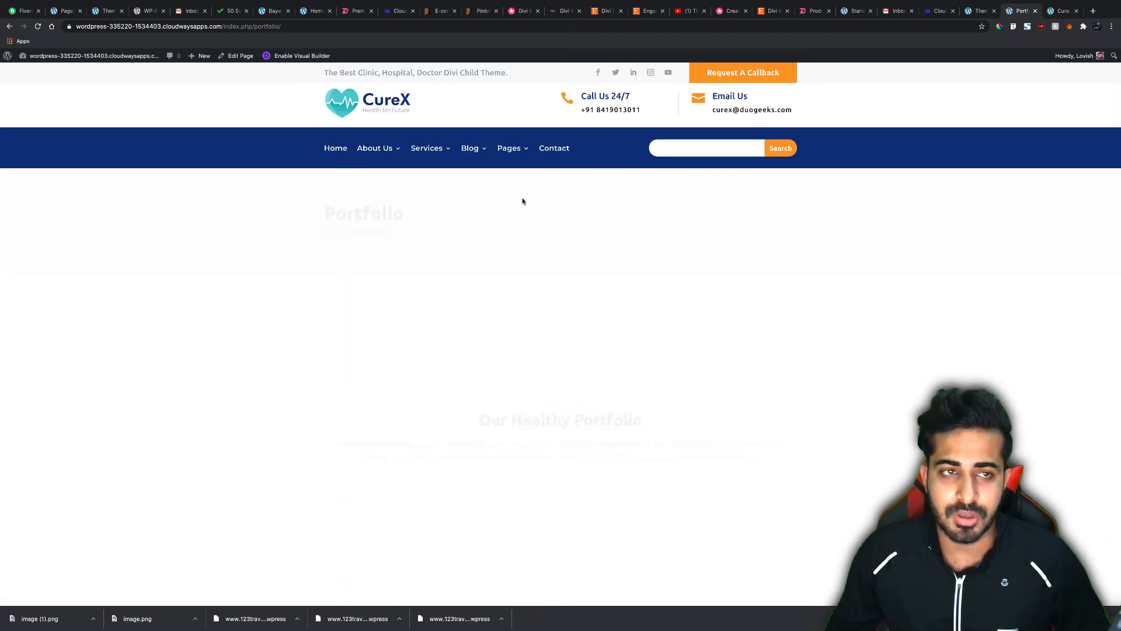
scroll(506, 189, "down", 10)
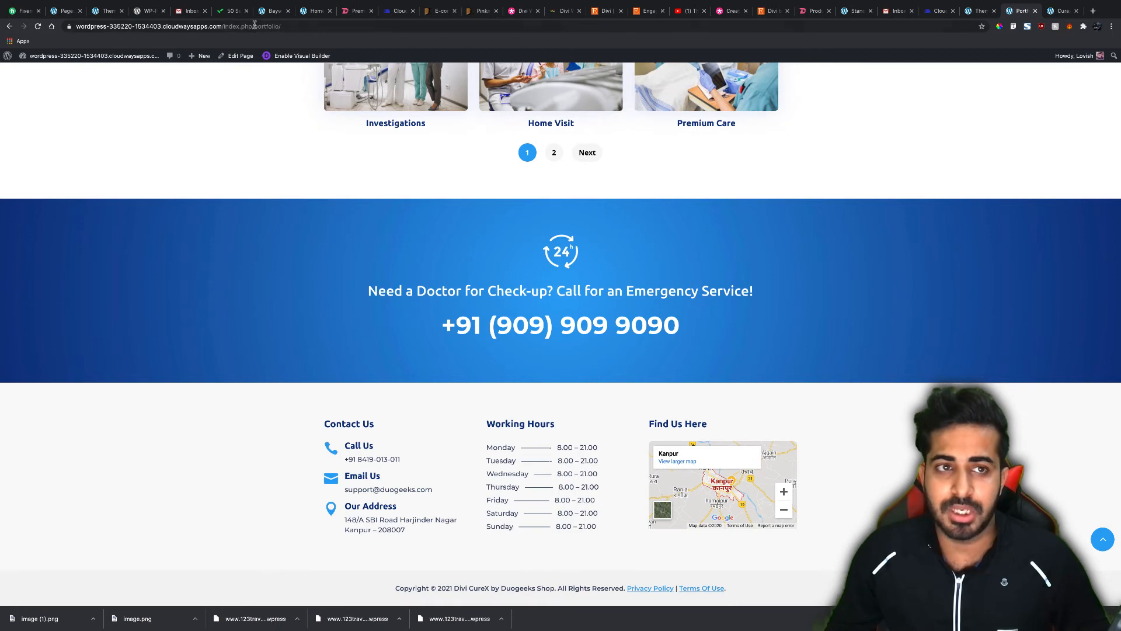
Set the site's permalinks to the custom structure /blog/%postname%/ and save the changes.
left_click(981, 11)
mouse_move(34, 236)
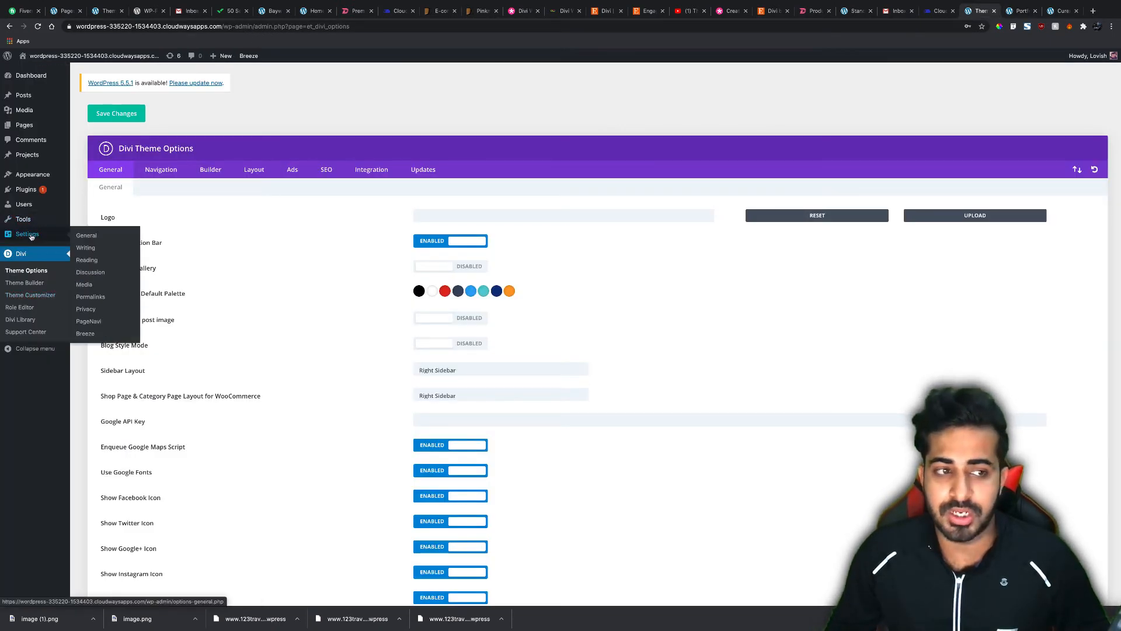
left_click(102, 298)
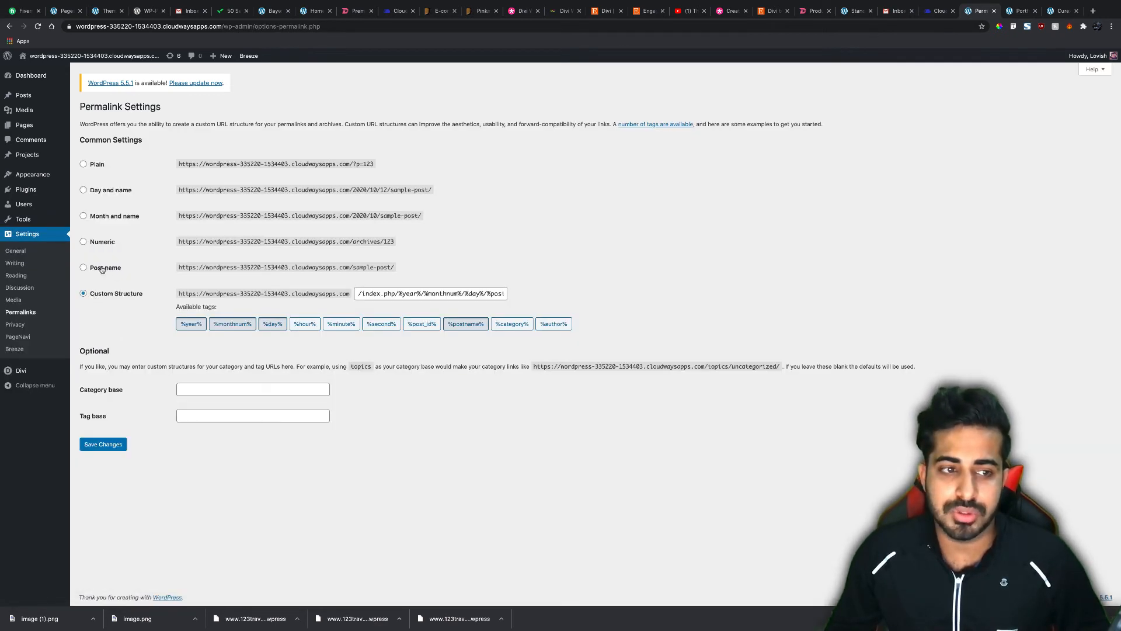
left_click(101, 268)
left_click(97, 294)
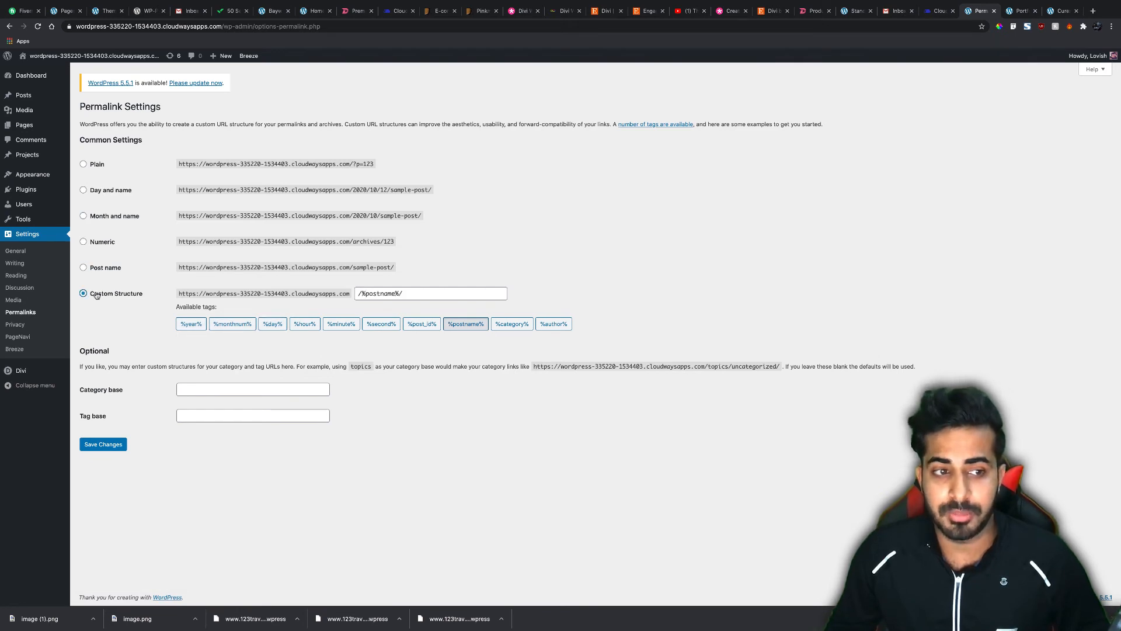
left_click(409, 295)
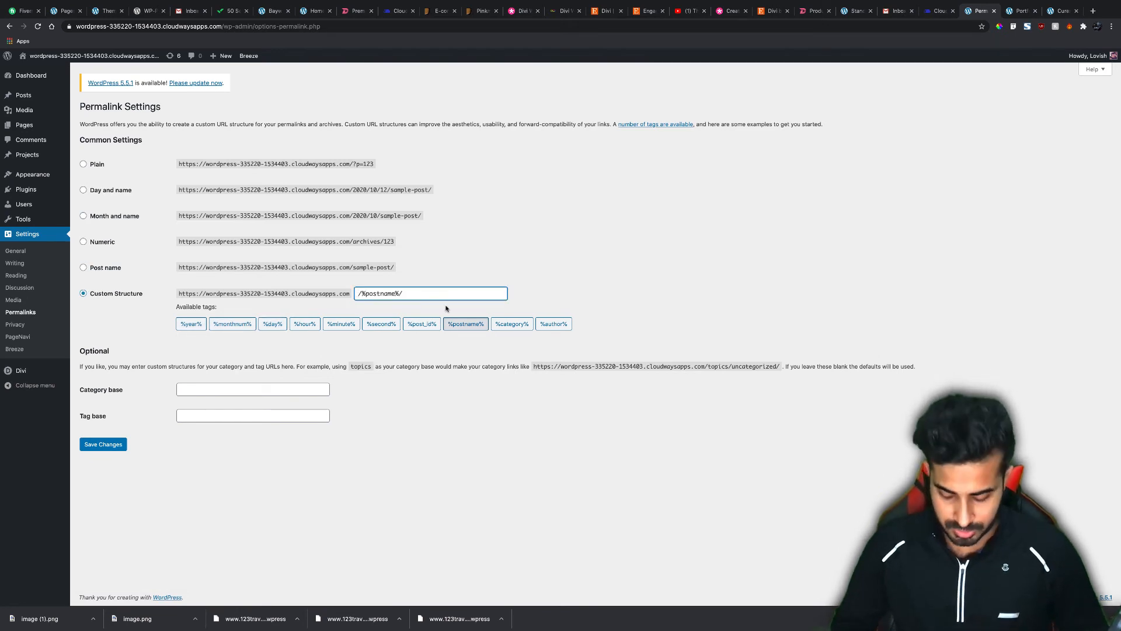
key("Home")
type("/blog")
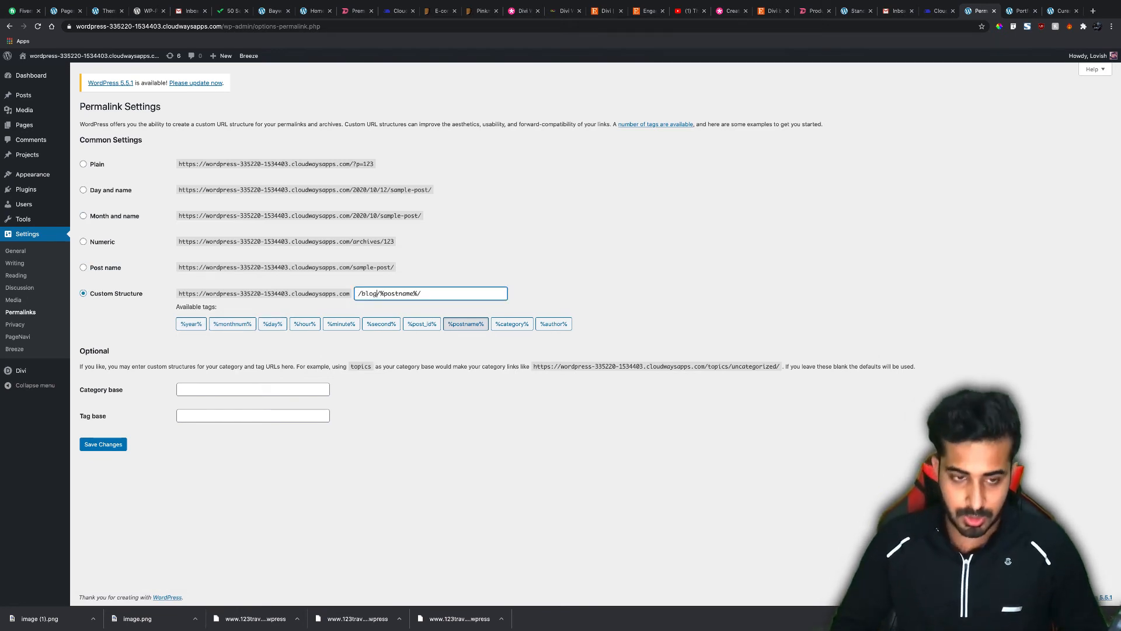
left_click(113, 445)
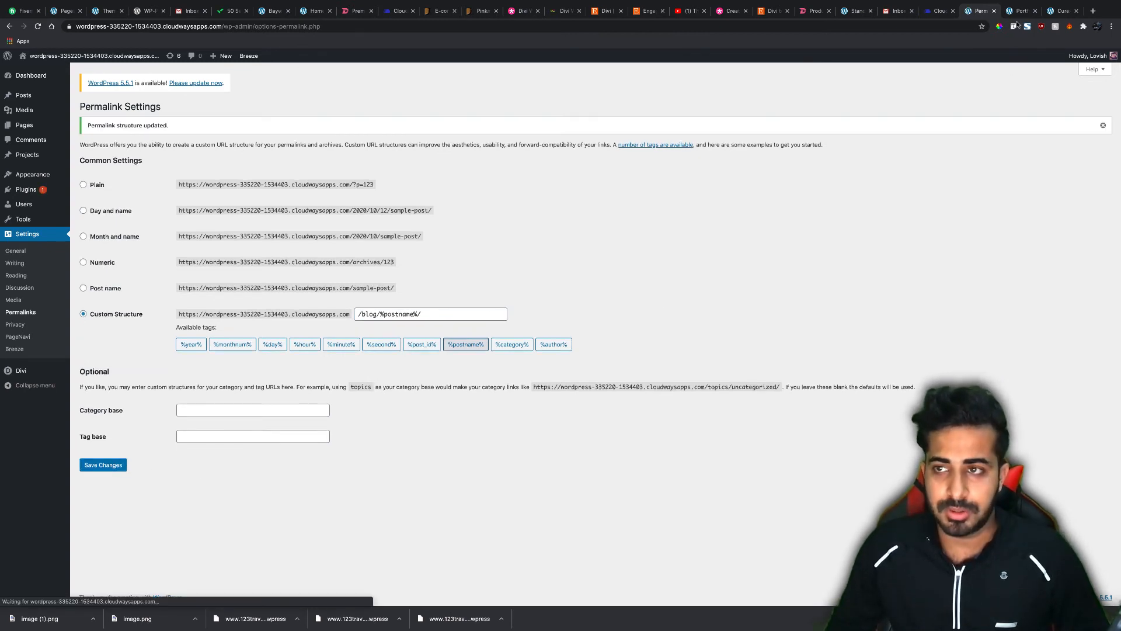
Reload the Portfolio page to check its URL, and view the Grid Right Sidebar blog page.
left_click(1019, 11)
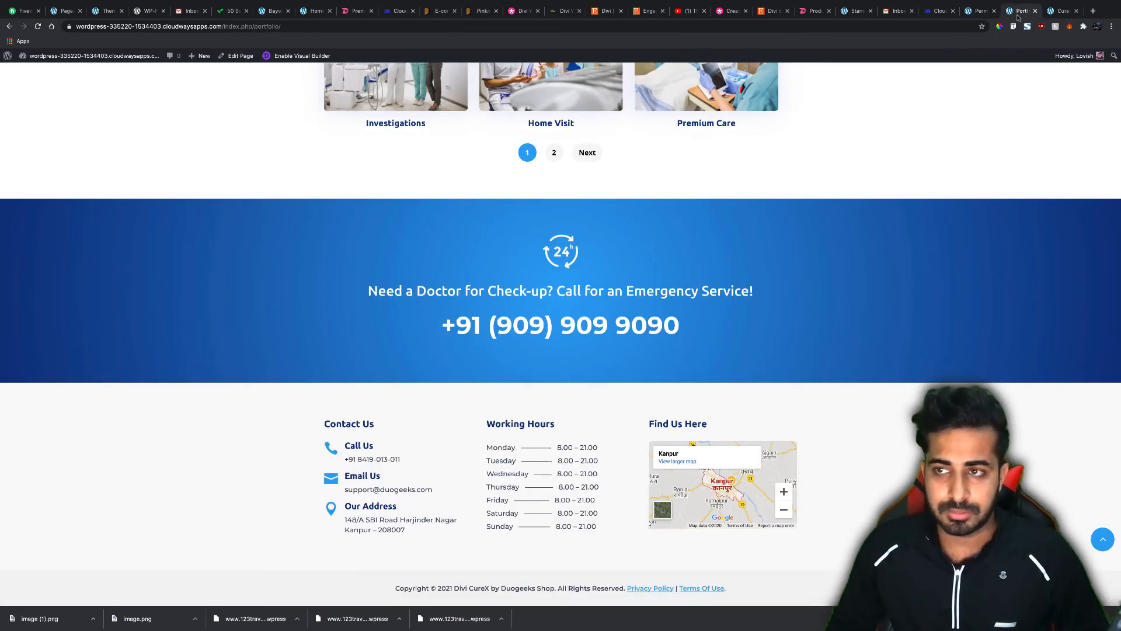
left_click(38, 27)
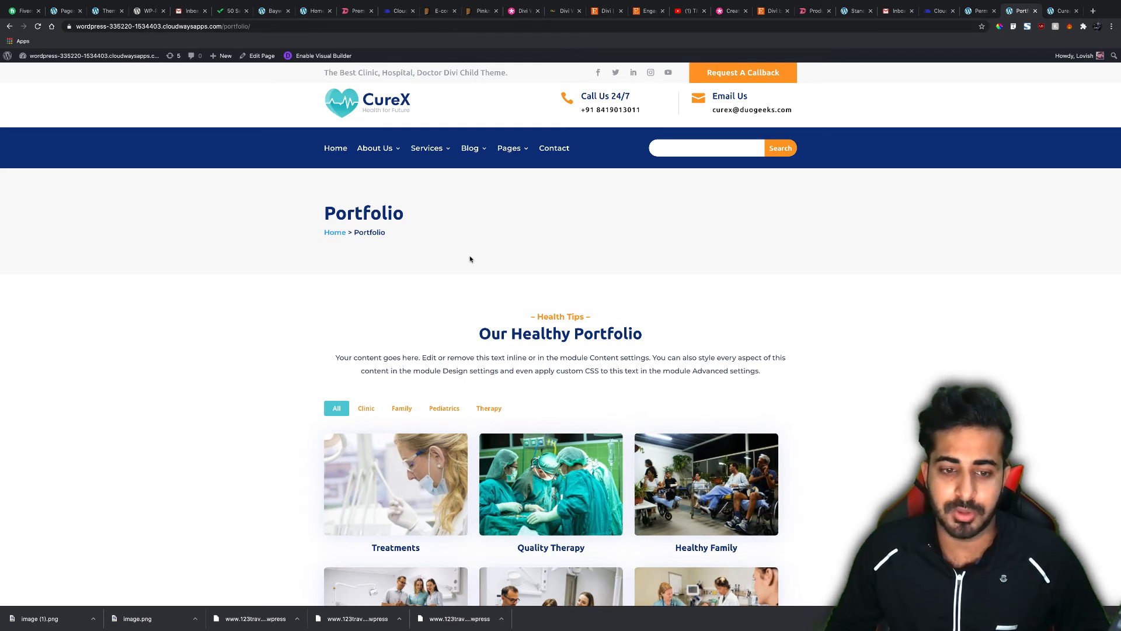
scroll(470, 258, "down", 3)
scroll(609, 195, "up", 3)
mouse_move(473, 149)
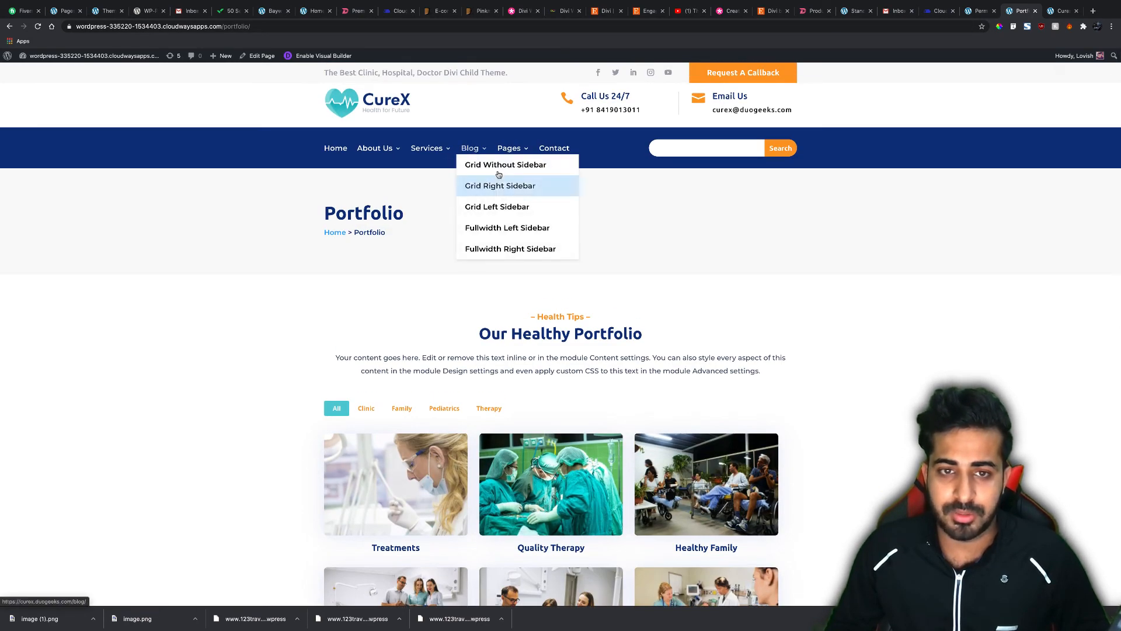
left_click(508, 187)
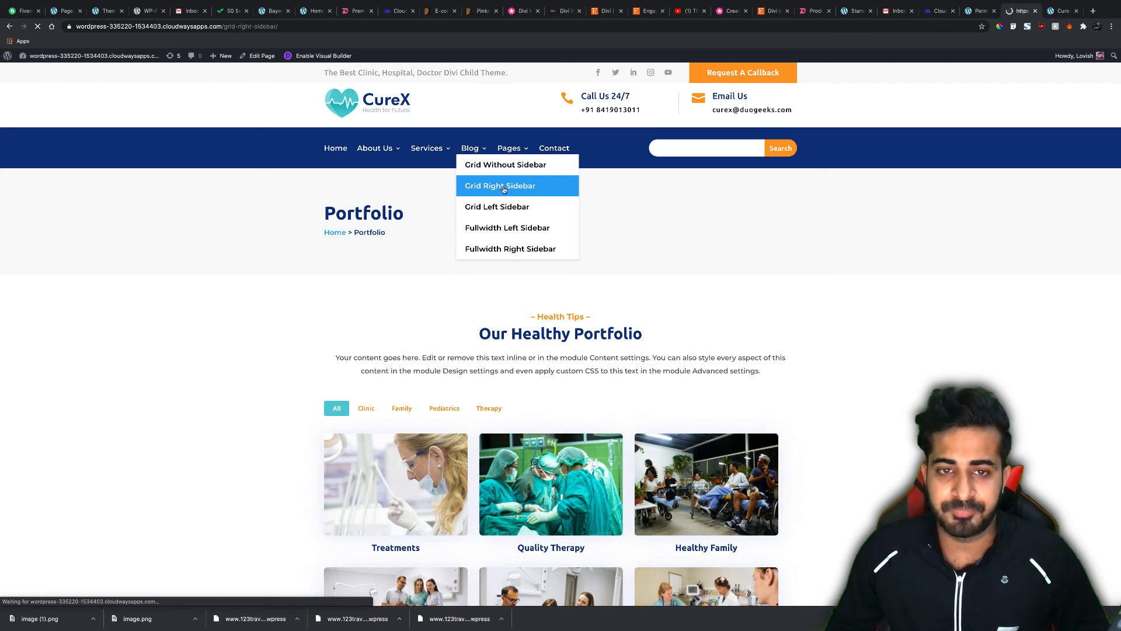
scroll(496, 197, "down", 6)
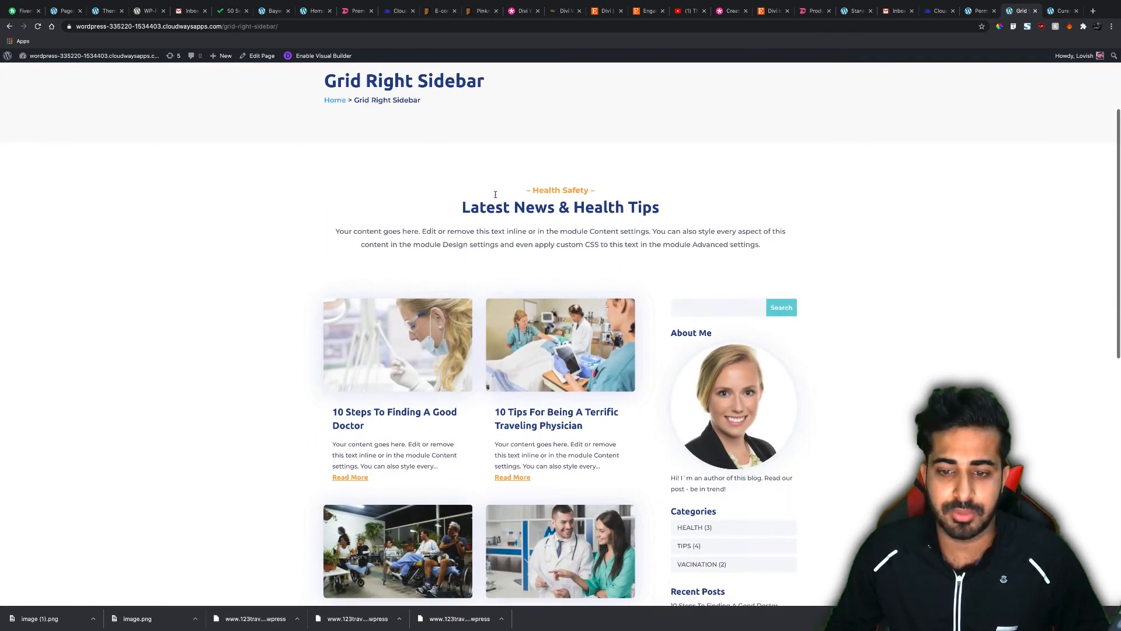
Open the post "10 Tips For Being A Terrific Traveling Physician" and review its URL and layout down to the comment section.
left_click(550, 176)
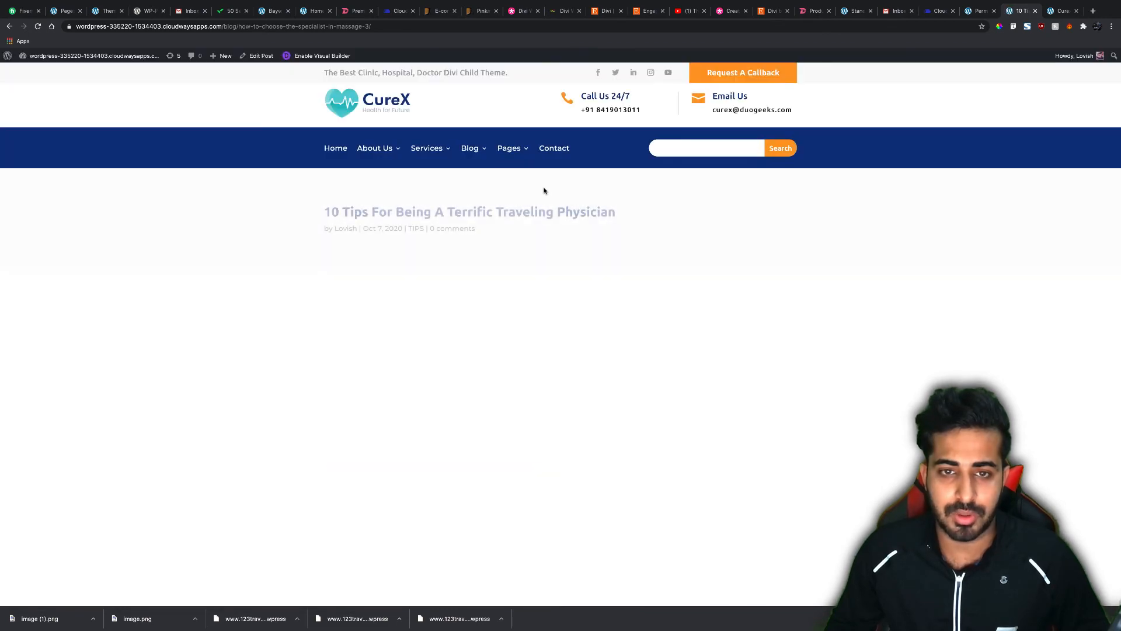
scroll(544, 190, "down", 3)
scroll(543, 193, "down", 7)
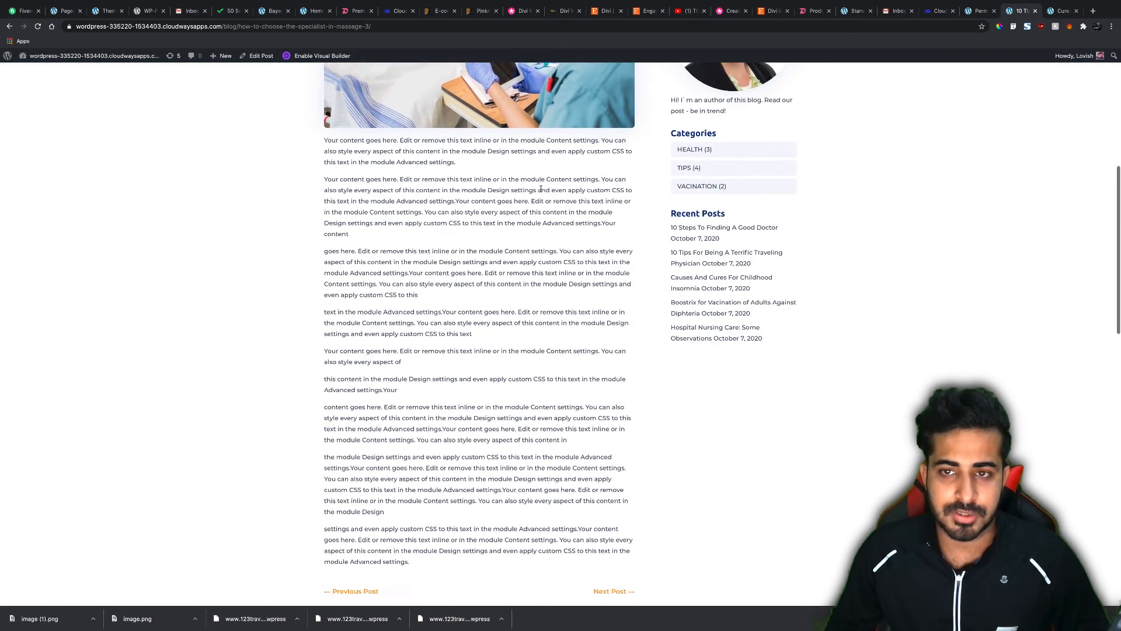
scroll(540, 191, "down", 14)
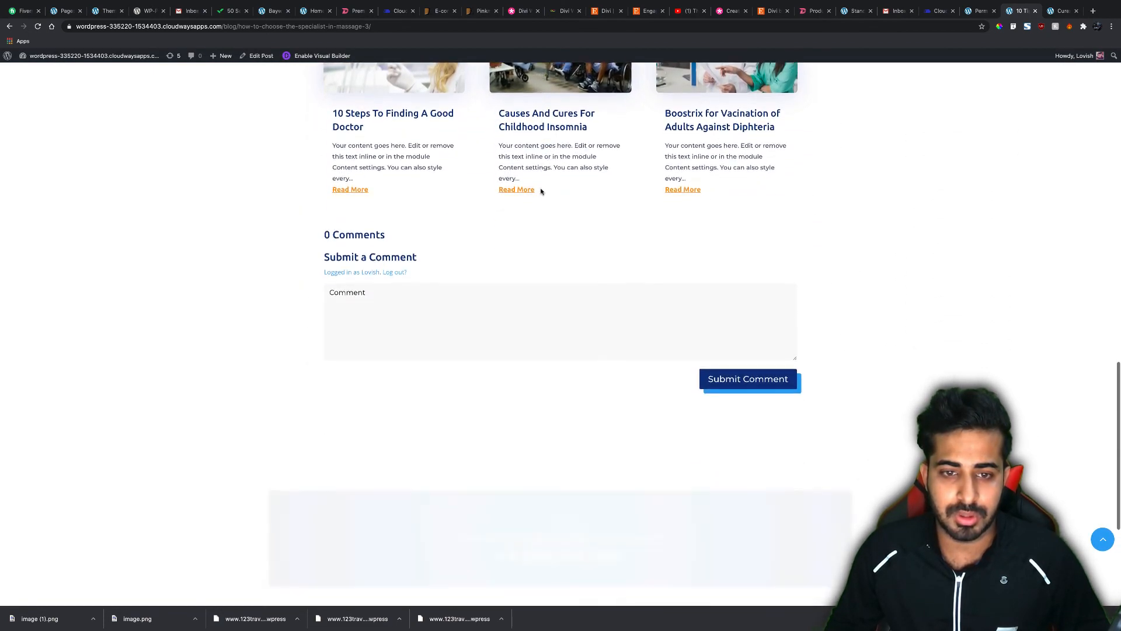
scroll(541, 192, "up", 5)
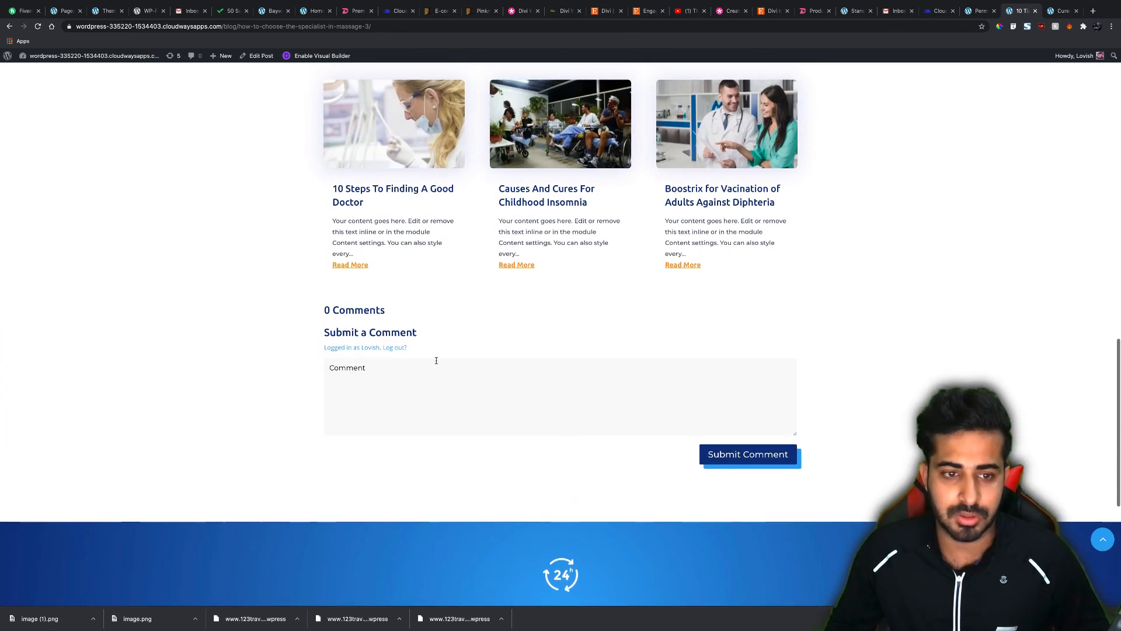
Open the same blog post in an incognito window and examine its comment form as a logged-out visitor.
left_click(378, 29)
key("super+c")
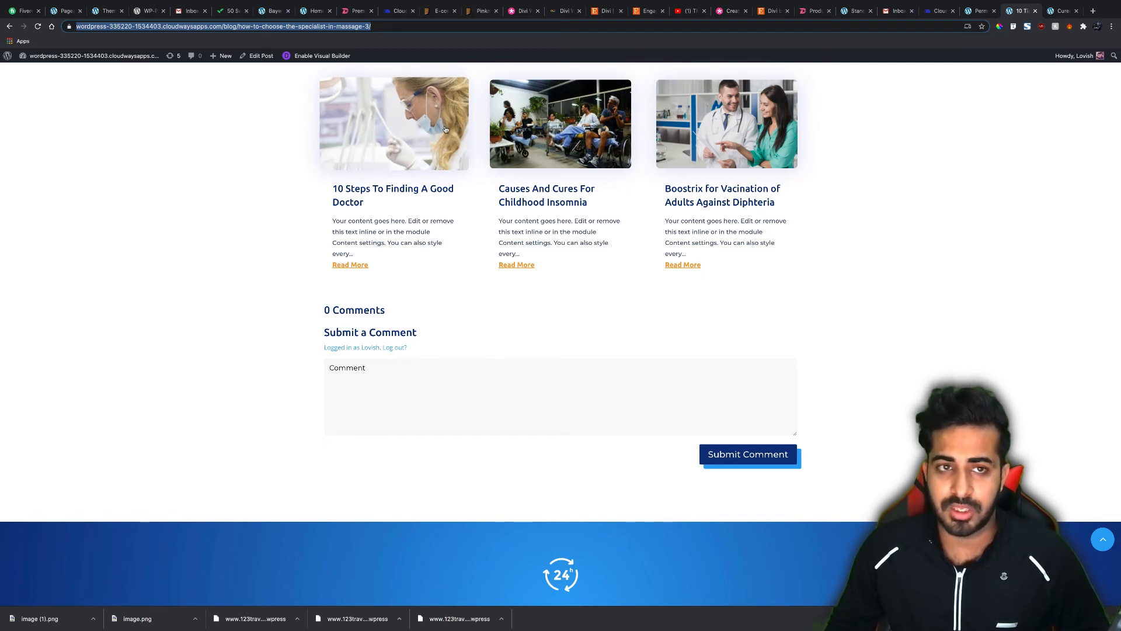
left_click(1113, 26)
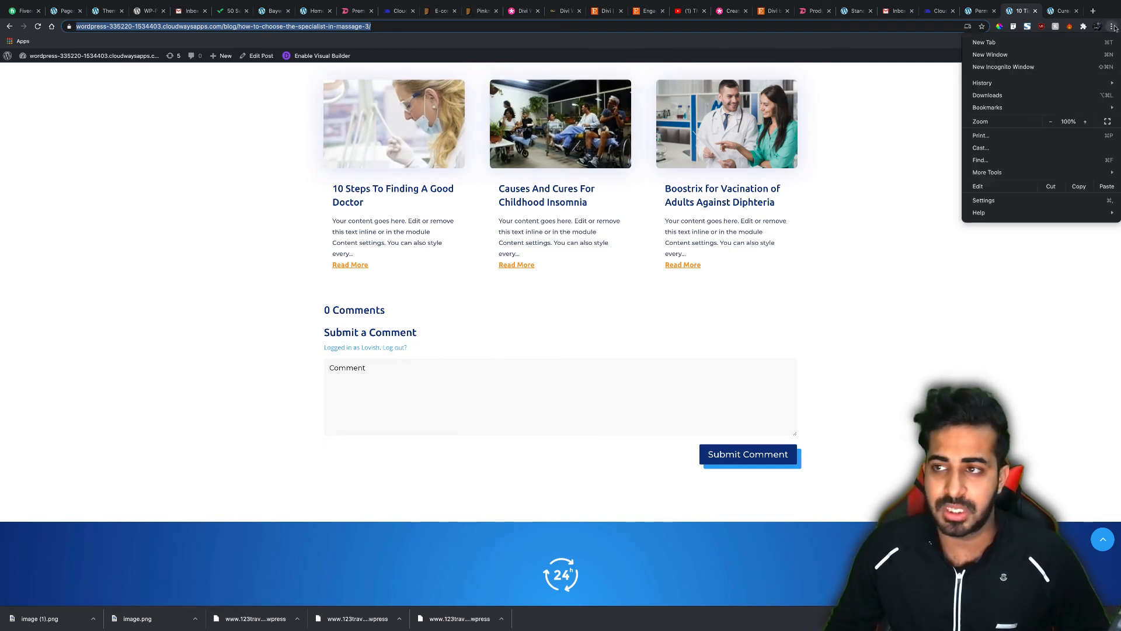
left_click(1067, 66)
key("super+v")
key("Return")
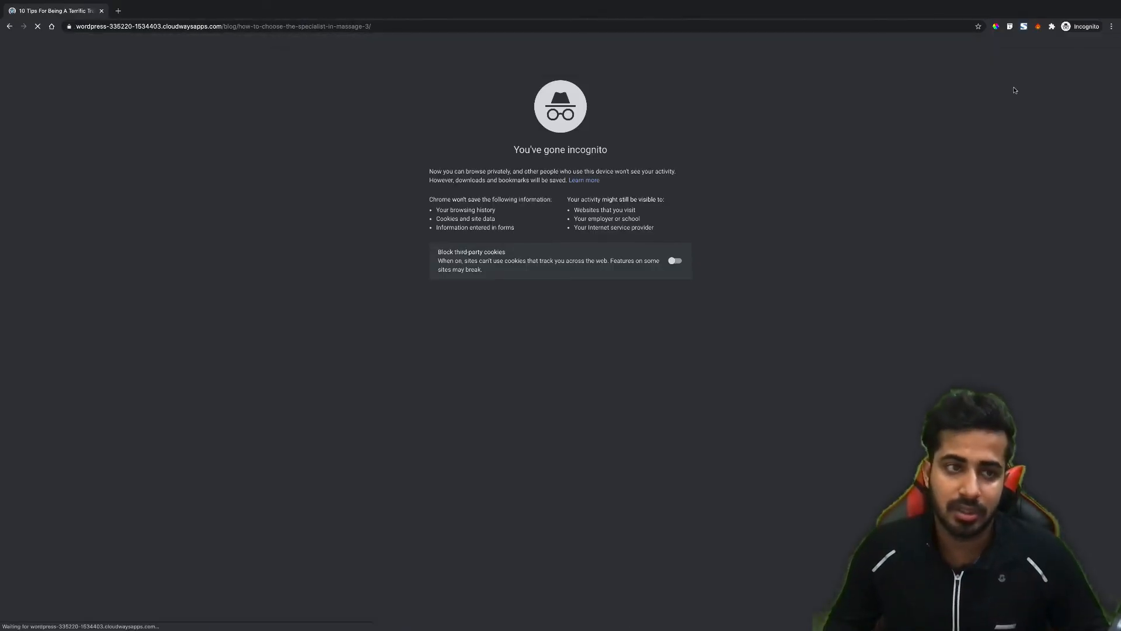
scroll(625, 208, "down", 15)
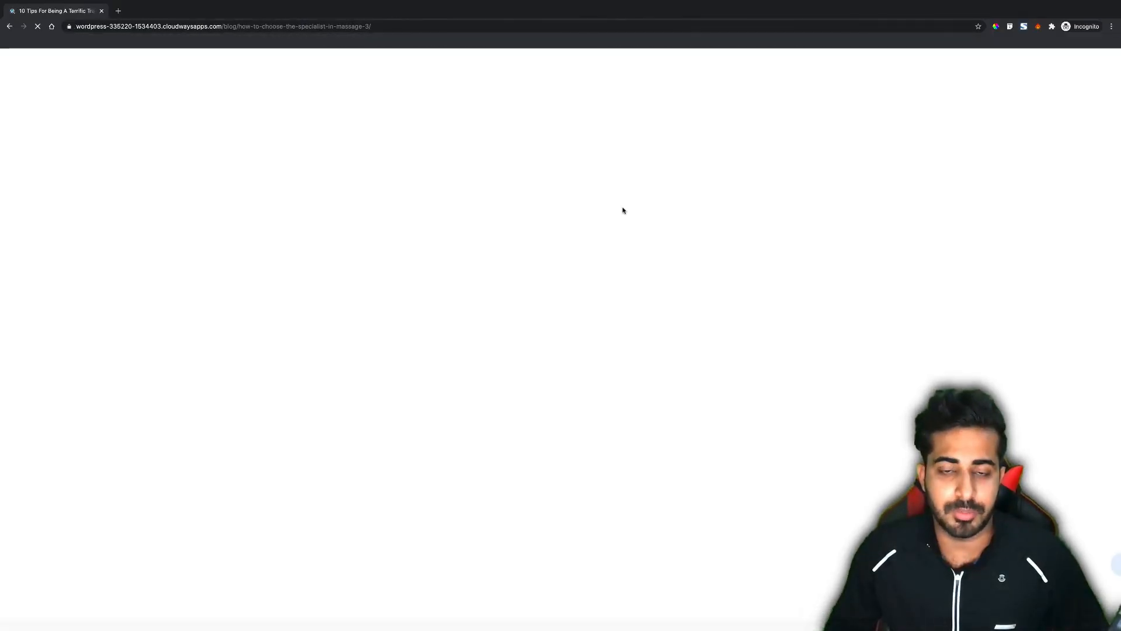
scroll(595, 213, "up", 3)
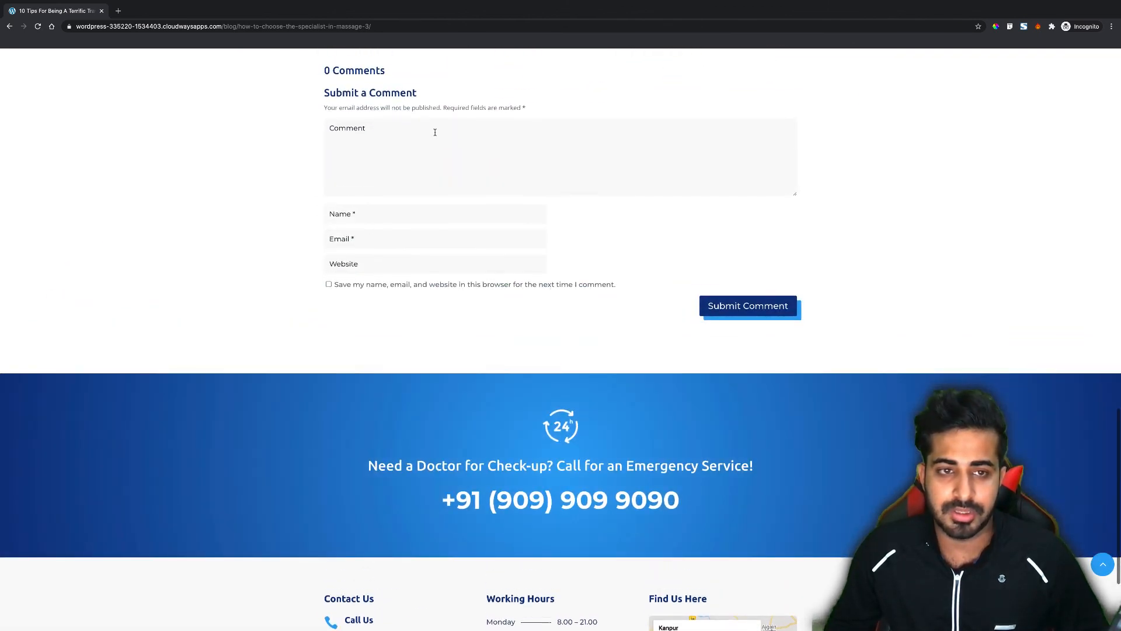
scroll(439, 204, "up", 1)
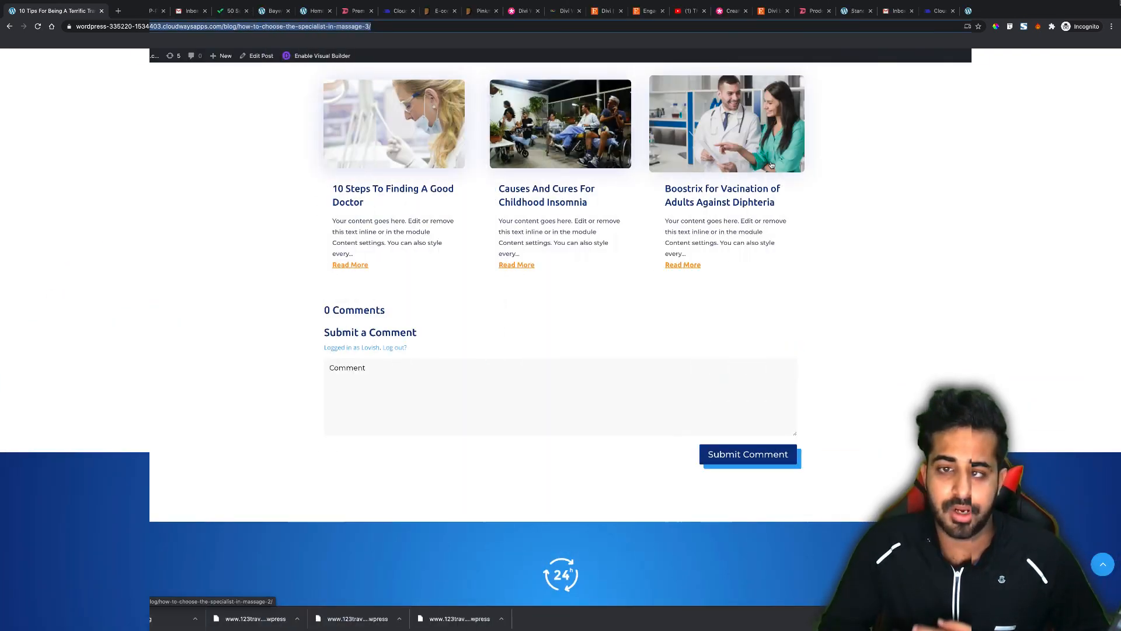